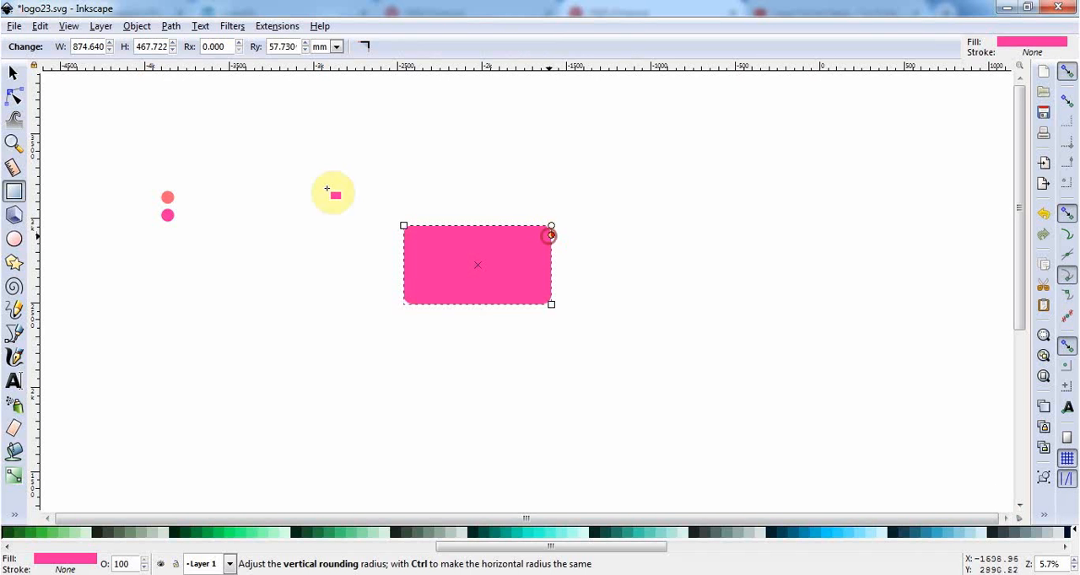
left_click(14, 74)
left_click(9, 339)
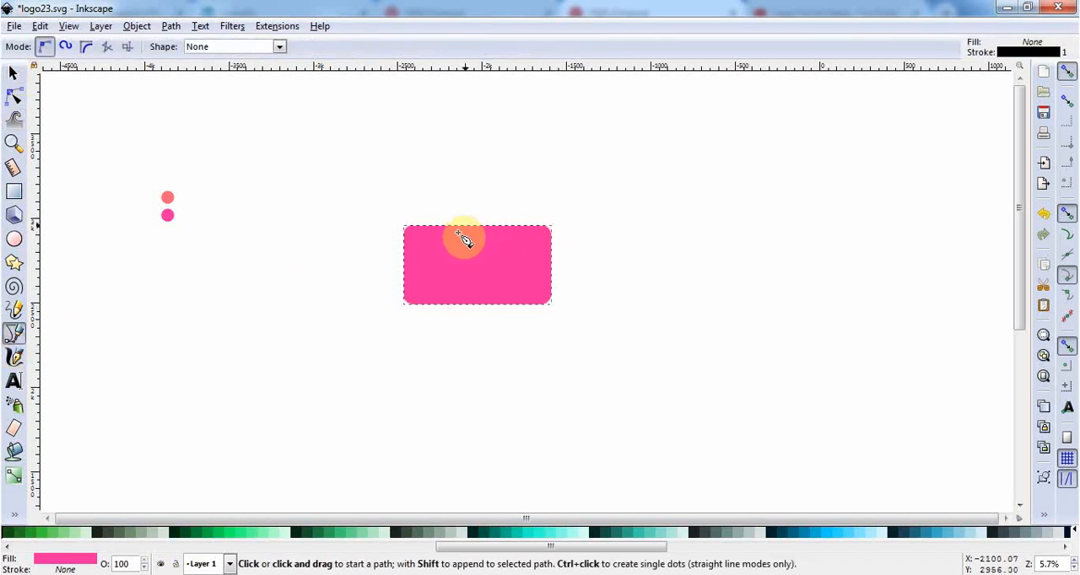
scroll(456, 240, "up", 2)
left_click(428, 235)
scroll(455, 209, "down", 1)
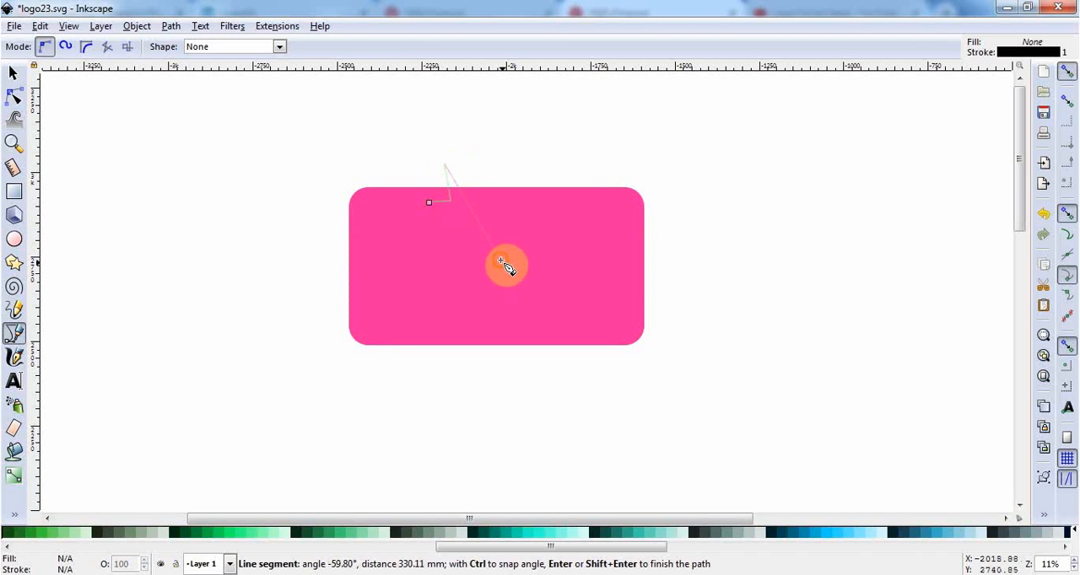
left_click_drag(500, 260, 462, 226)
left_click(431, 204)
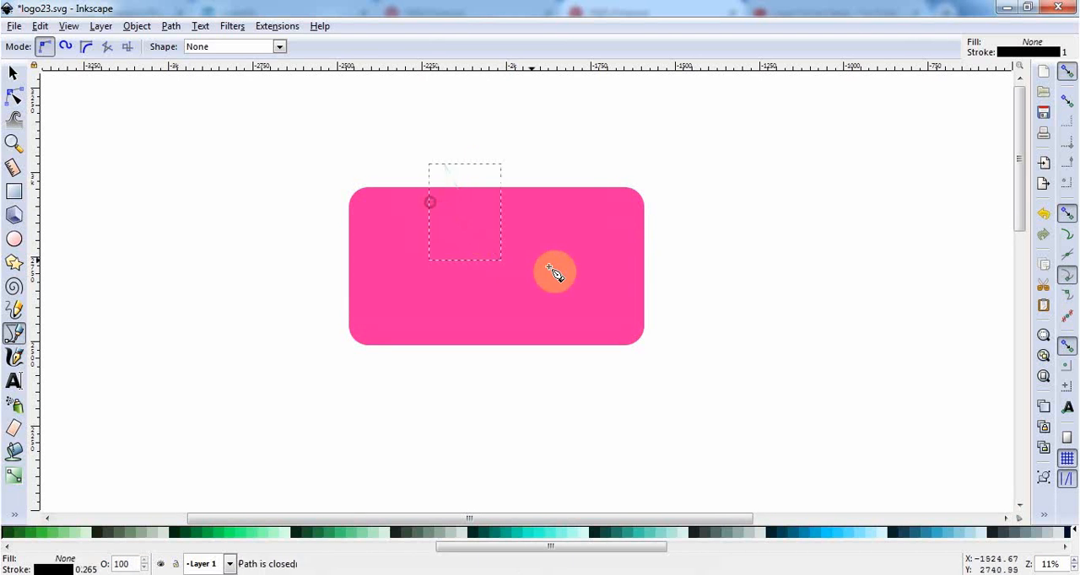
Draw a closed four-corner trapezoid with the Bezier tool, straddling the pink rectangle's upper edge and narrowing upwards.
scroll(506, 245, "up", 4)
left_click(429, 338)
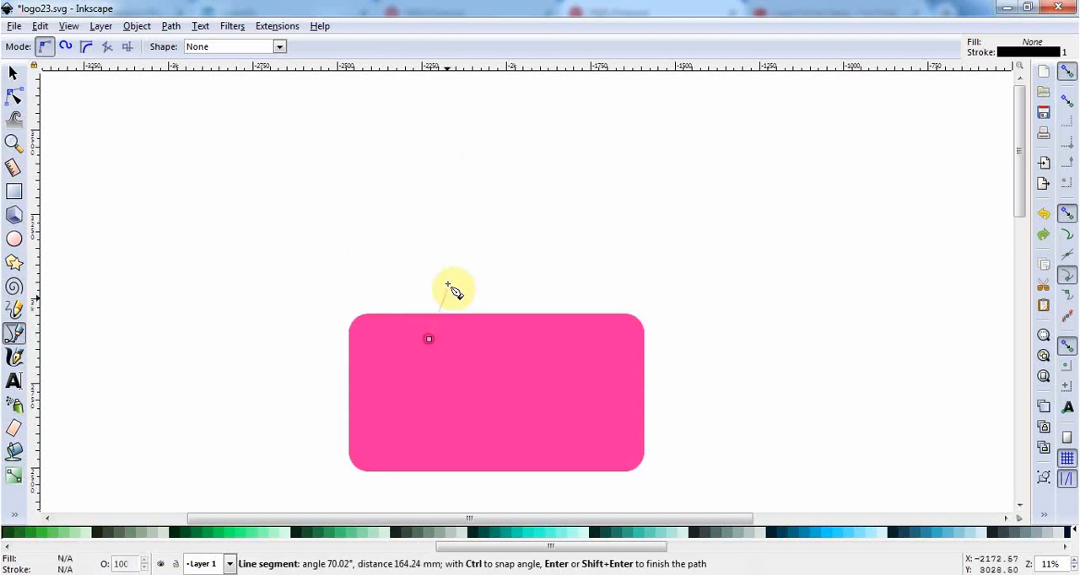
left_click(449, 286)
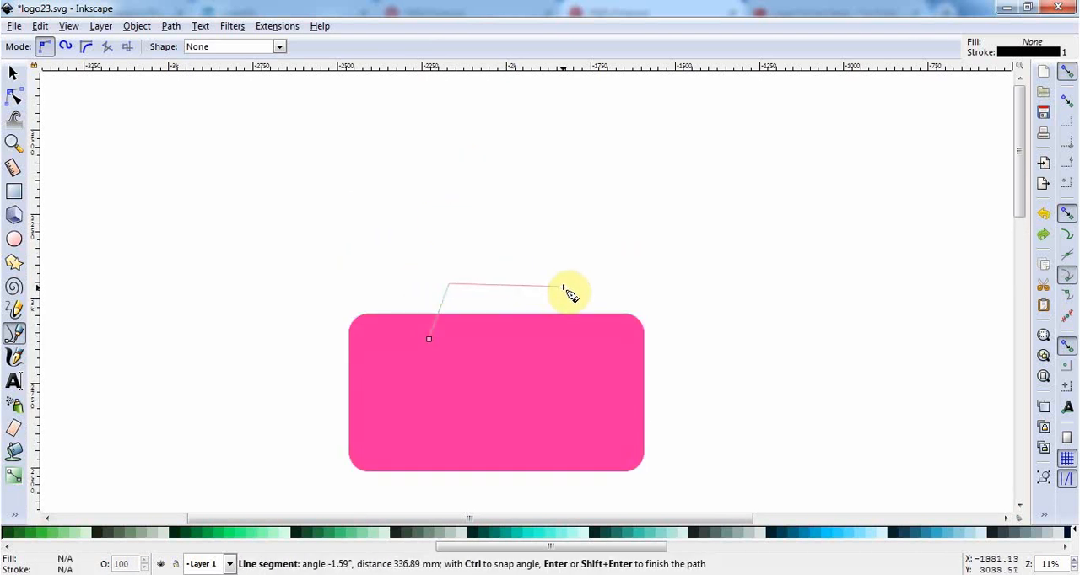
left_click(565, 285)
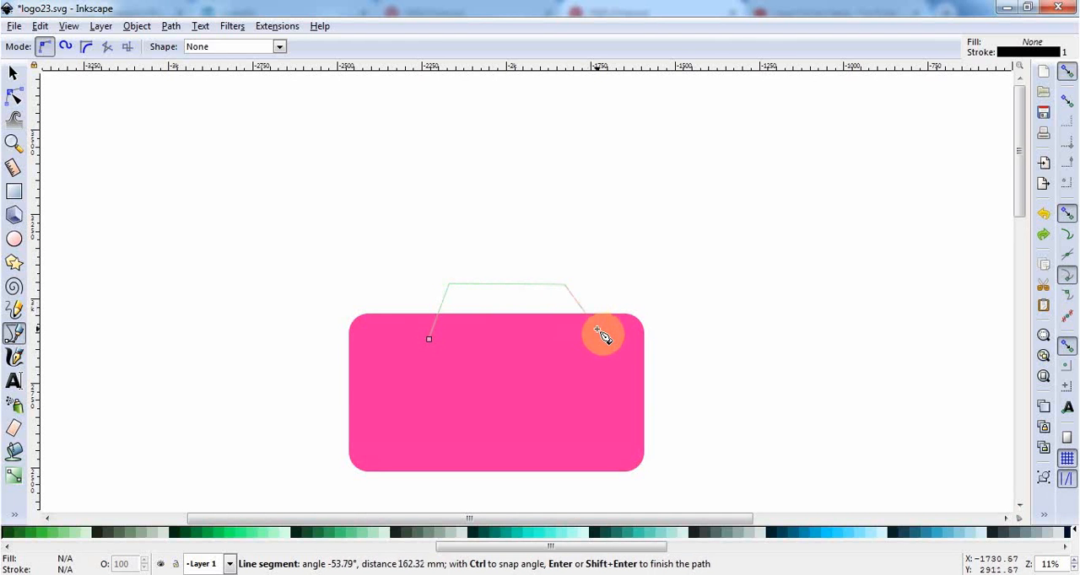
left_click(601, 334)
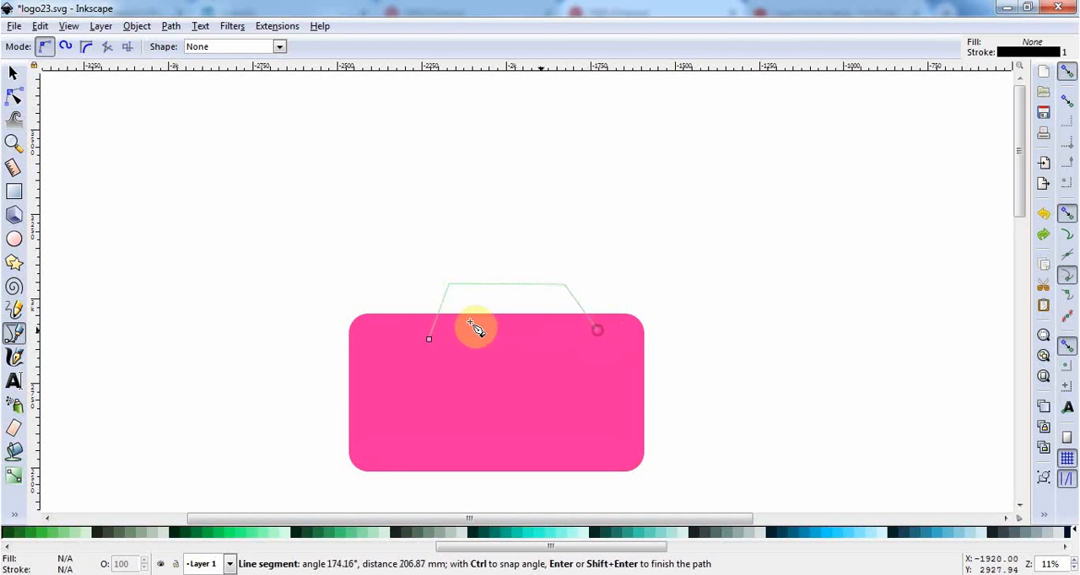
left_click(430, 340)
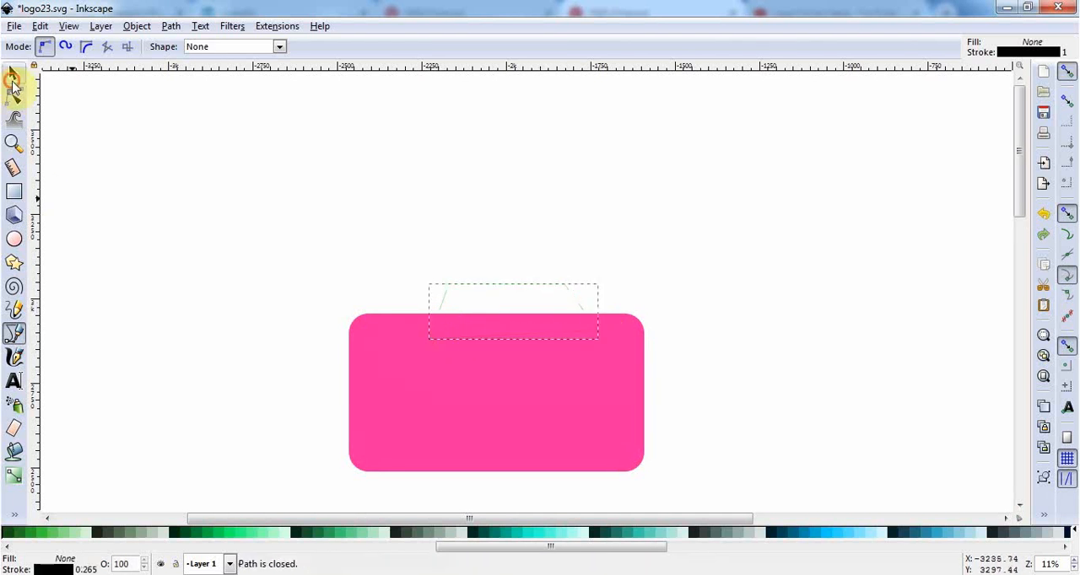
Raise the trapezoid's lower-left node level with the lower-right one, and move the shape to centre it over the rectangle's upper edge.
left_click(12, 74)
key("F2")
left_click_drag(428, 344, 424, 337)
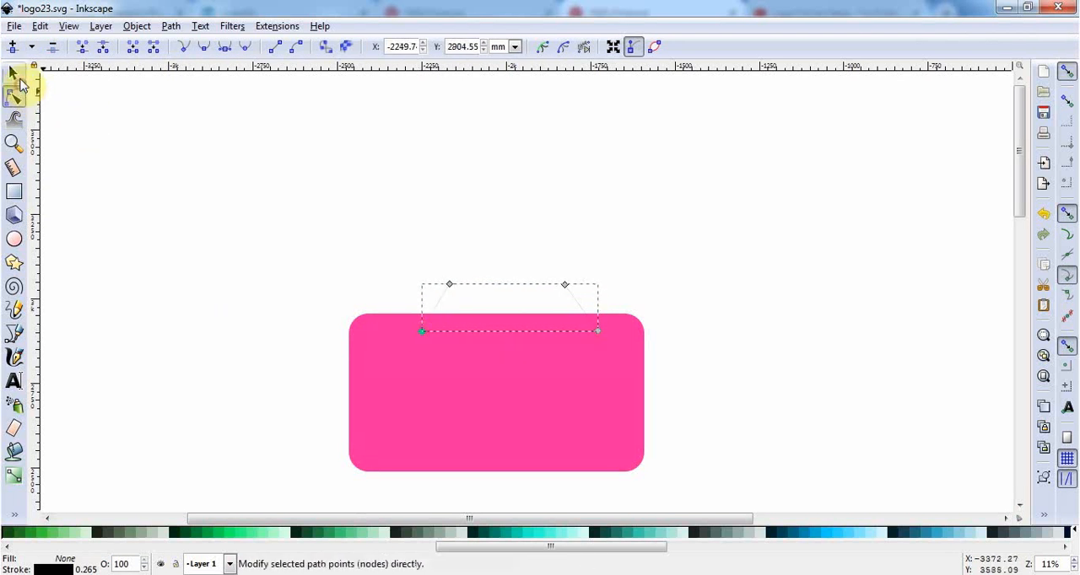
left_click(13, 74)
mouse_move(542, 332)
left_mouse_down()
mouse_move(516, 327)
mouse_move(530, 335)
left_mouse_up()
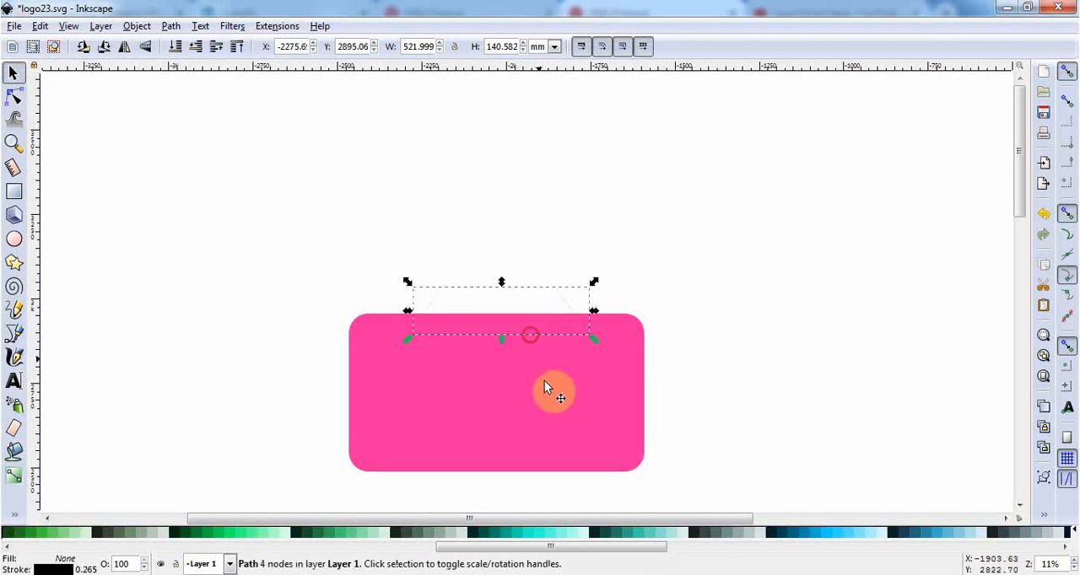
Add the rectangle to the selection and fill both shapes with the rectangle's pink using the colour picker.
left_click(533, 390, "shift")
left_click(13, 516)
left_click(51, 529)
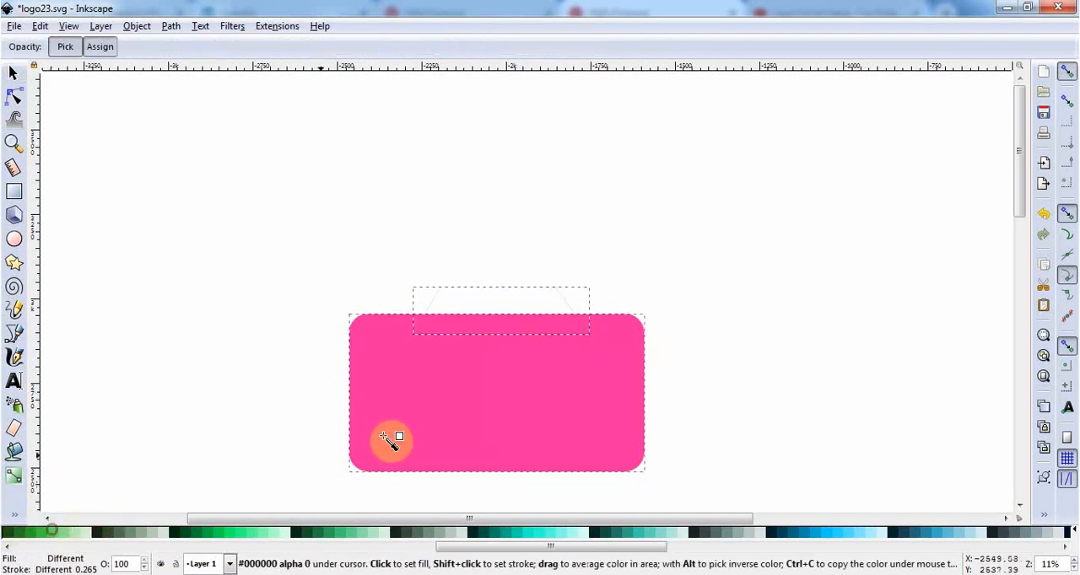
left_click(408, 423)
scroll(408, 424, "down", 2)
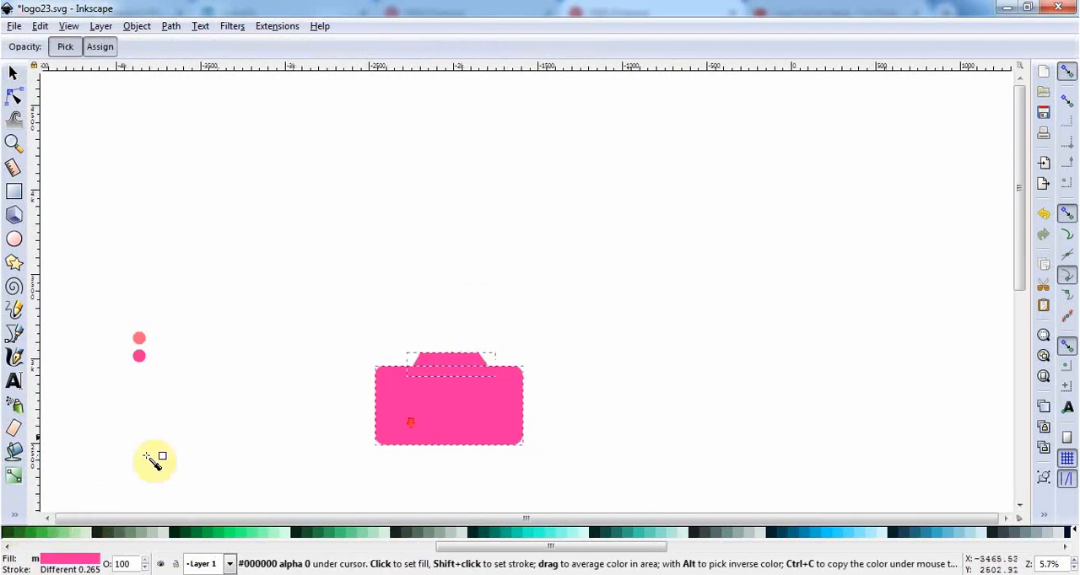
Remove the stroke paint from the selected trapezoid and rectangle.
left_click(57, 570)
left_click(851, 93)
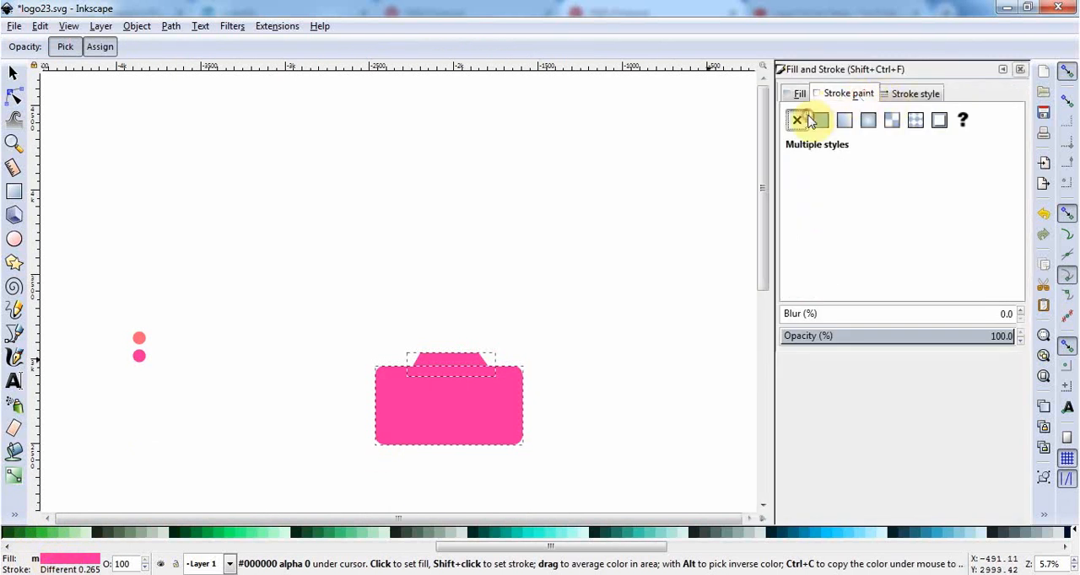
left_click(798, 121)
left_click(1021, 69)
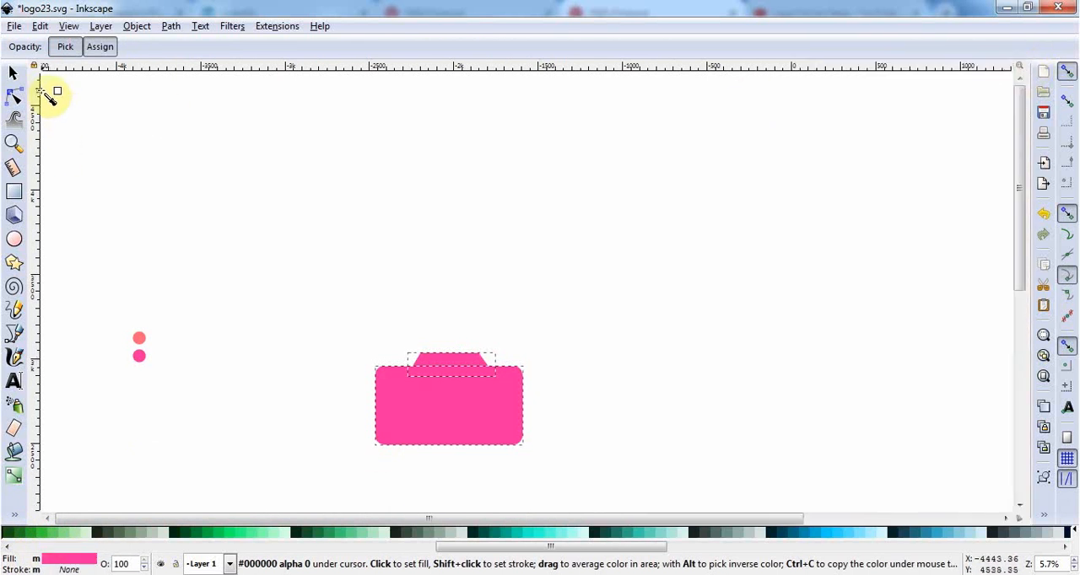
Move the trapezoid and rectangle together upwards and slightly right on the canvas.
left_click(13, 74)
left_click(246, 136)
left_click_drag(314, 315, 581, 479)
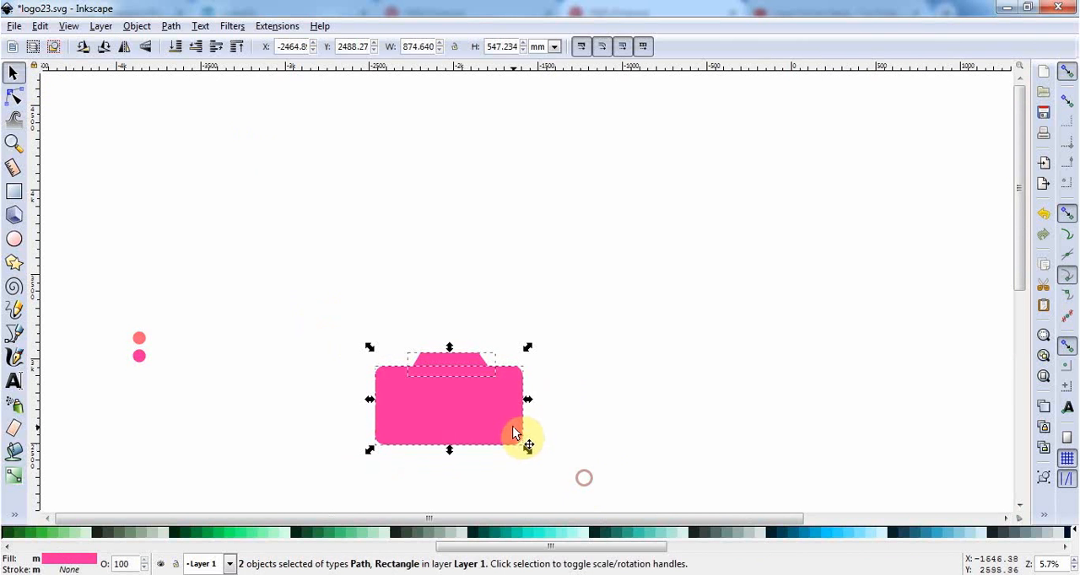
left_click_drag(512, 429, 525, 371)
left_click(571, 431)
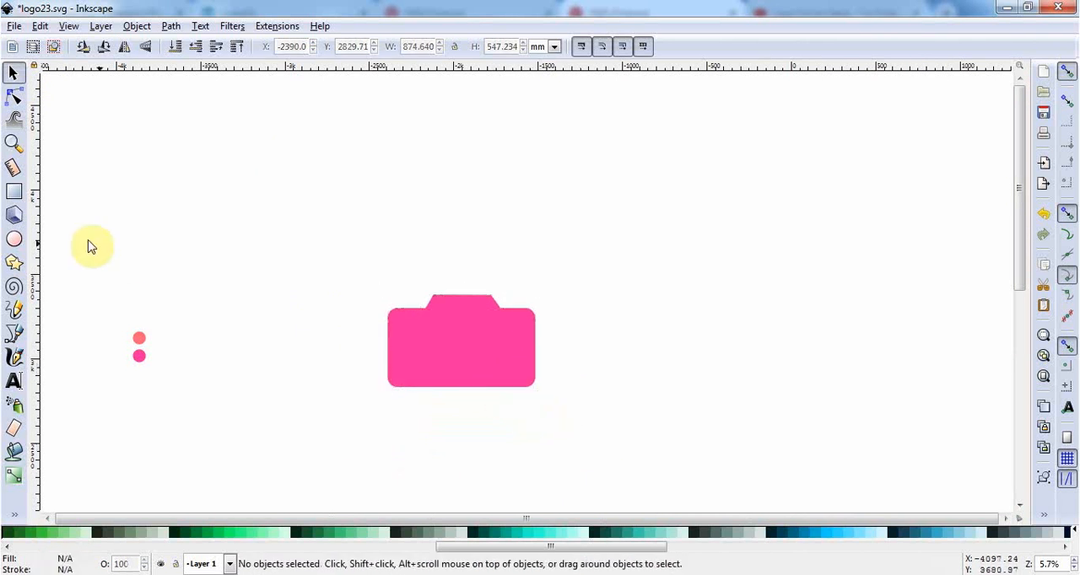
Draw a circle about 529 mm in diameter between the colour dots and the camera body, and fill it pale mint green.
left_click(14, 238)
left_click_drag(214, 300, 304, 389)
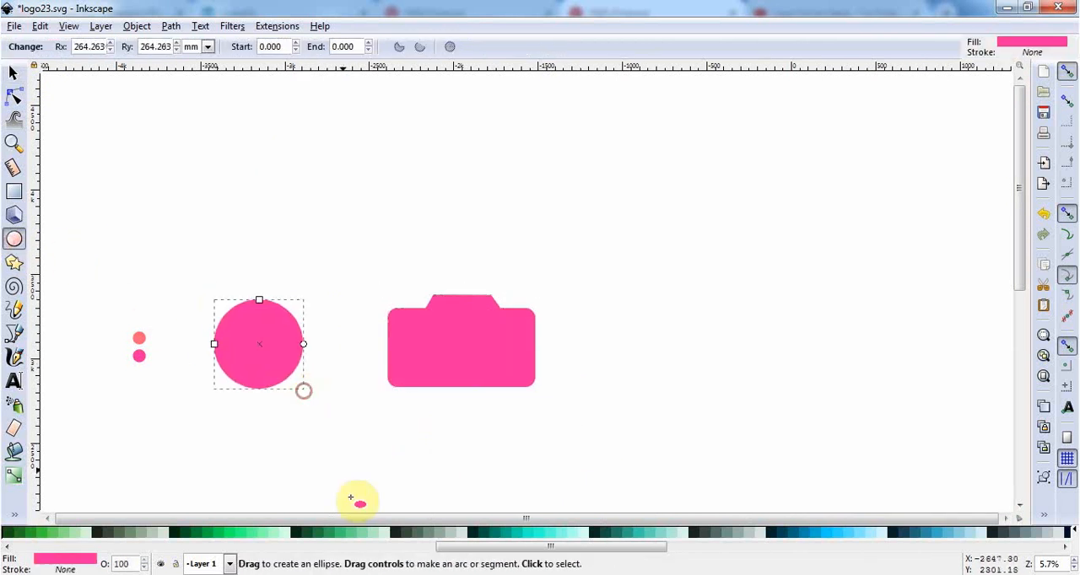
left_click(384, 534)
left_click(13, 74)
left_click(260, 314)
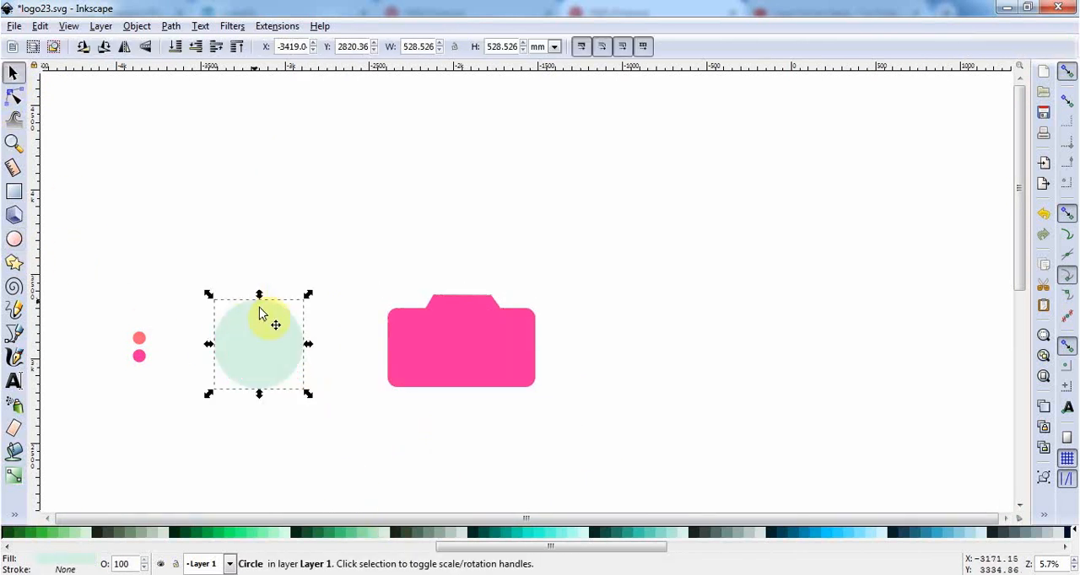
Convert the mint circle to a path and bend its top node's handles inward to cut a curved notch at the upper right.
left_click(173, 26)
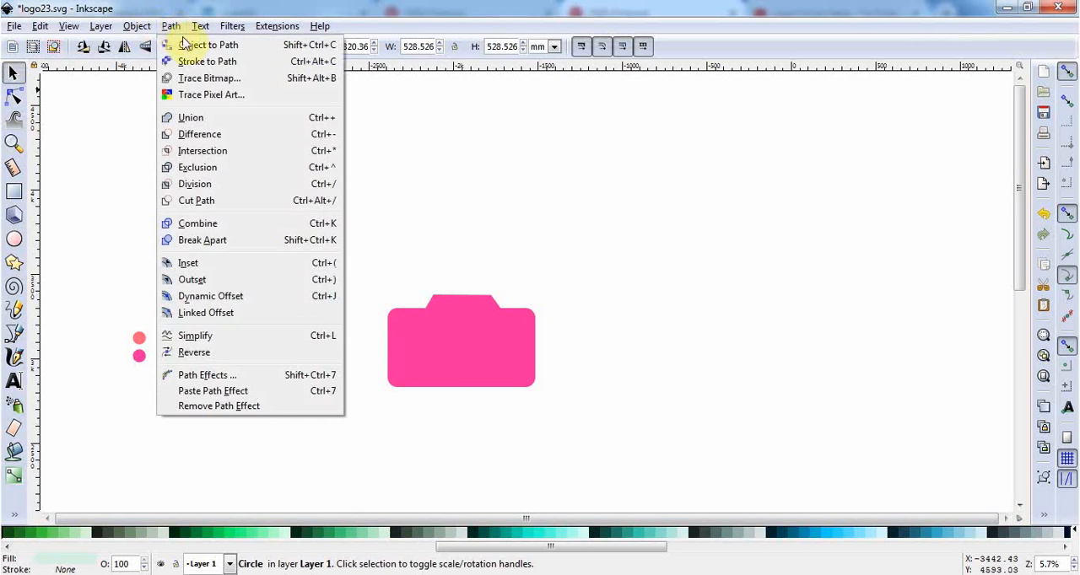
left_click(184, 44)
left_click(171, 26)
left_click(183, 61)
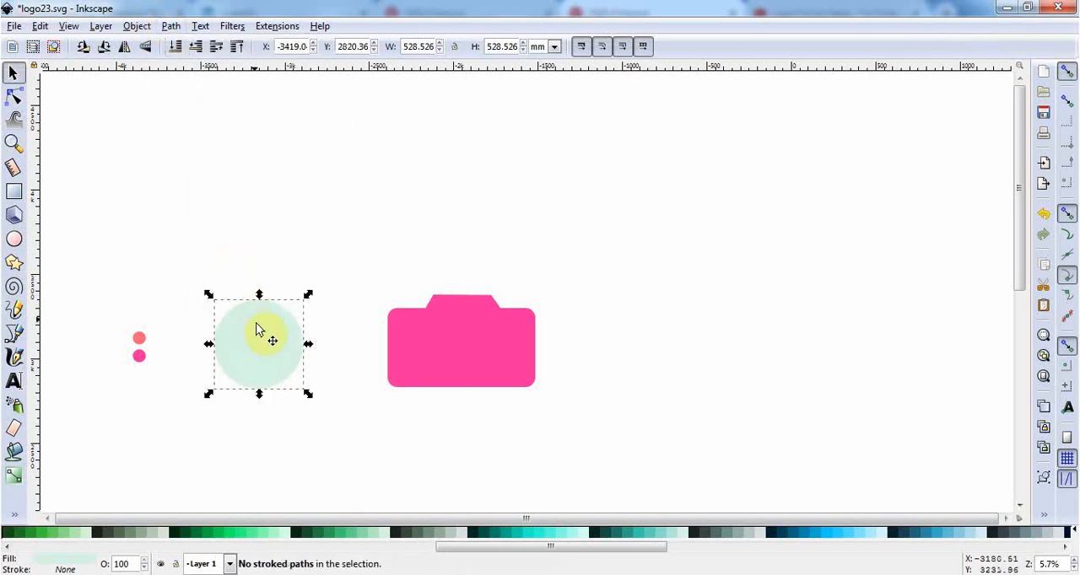
double_click(258, 329)
left_click(259, 301)
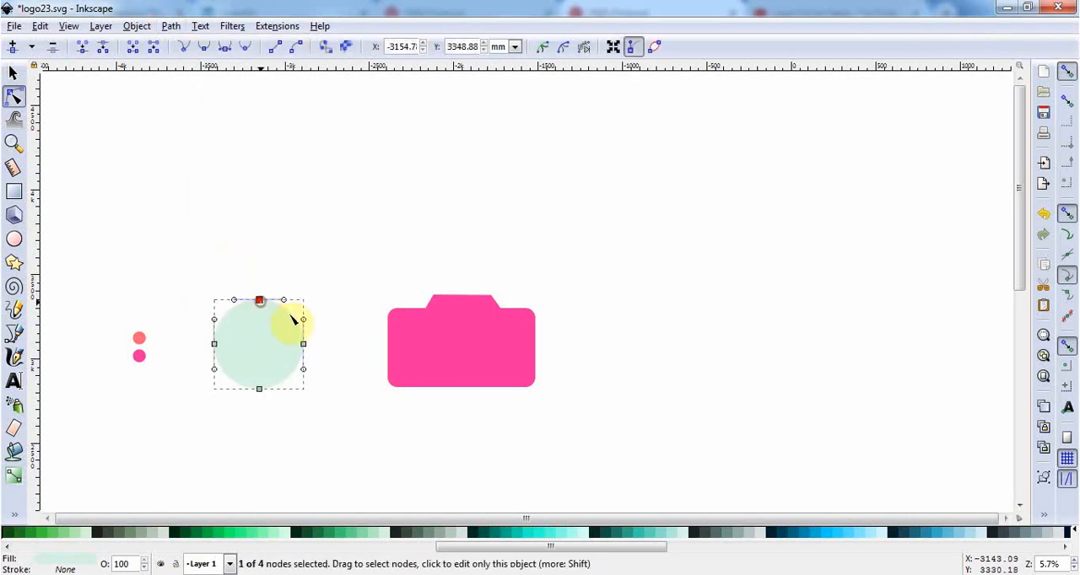
left_click_drag(283, 301, 263, 339)
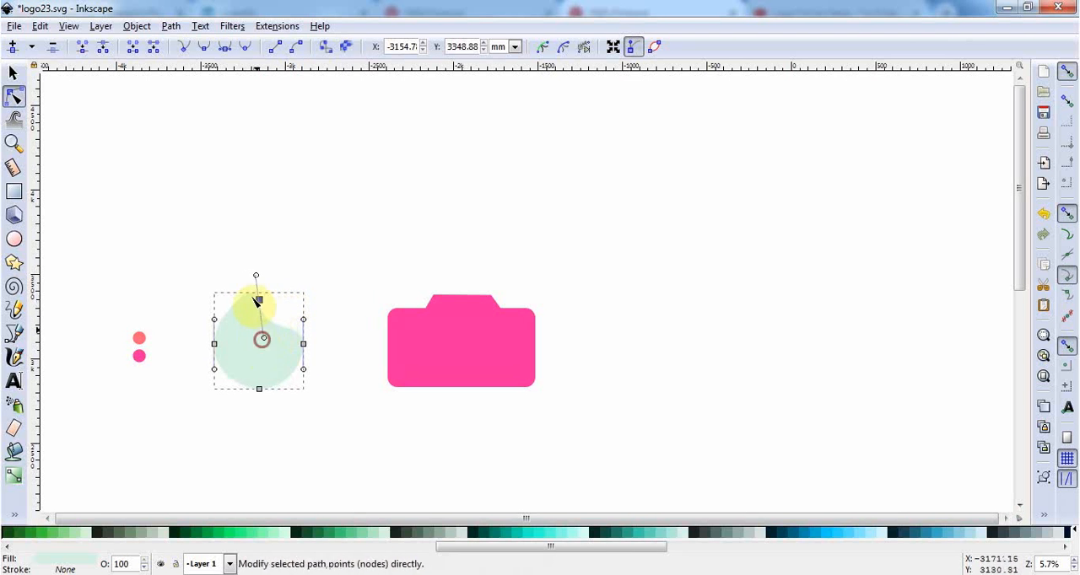
mouse_move(256, 276)
left_mouse_down()
mouse_move(271, 278)
mouse_move(269, 327)
mouse_move(261, 285)
left_mouse_up()
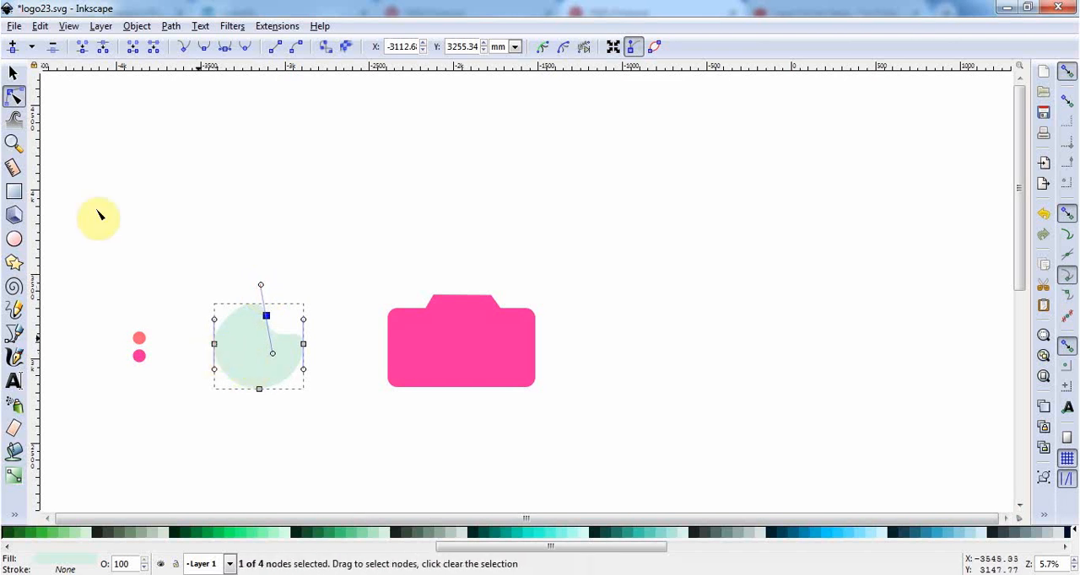
Pull the mint shape's upper node down and left into its interior to form a curved crescent about 377 mm high.
left_click(19, 74)
left_click(200, 217)
left_click(287, 349)
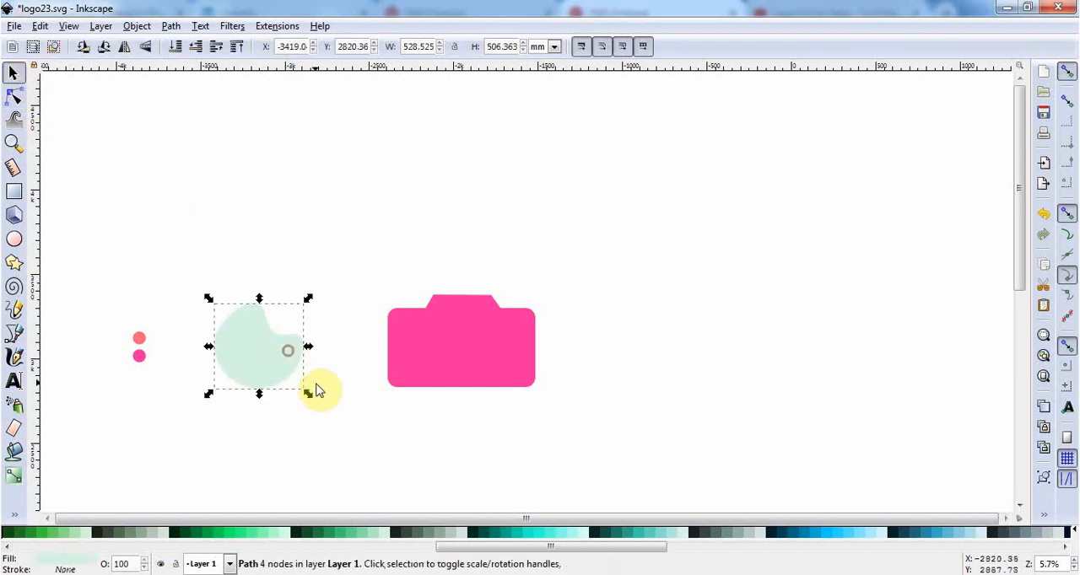
double_click(255, 378)
scroll(256, 378, "up", 2)
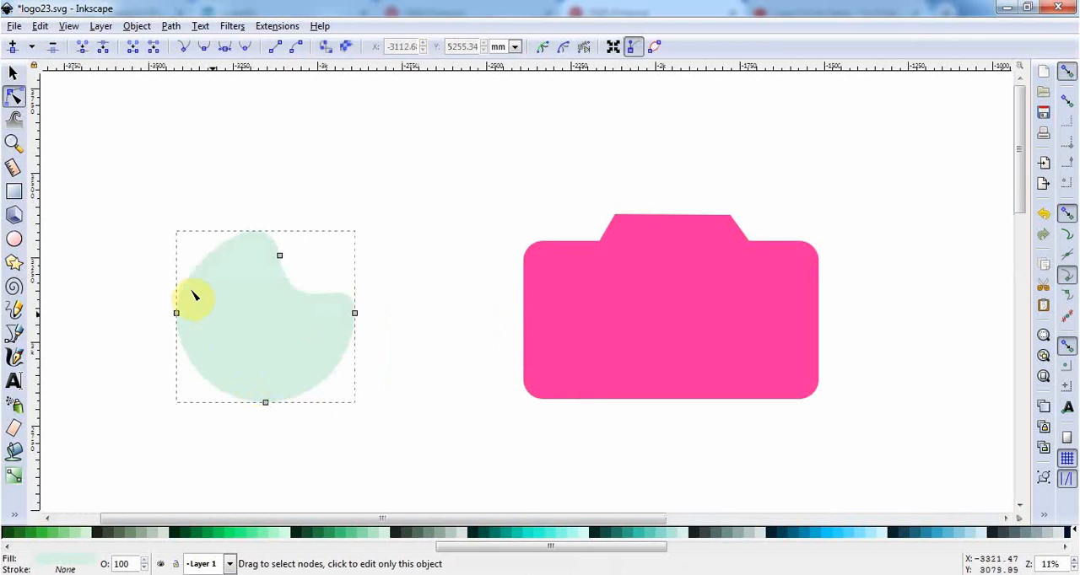
left_click(279, 256)
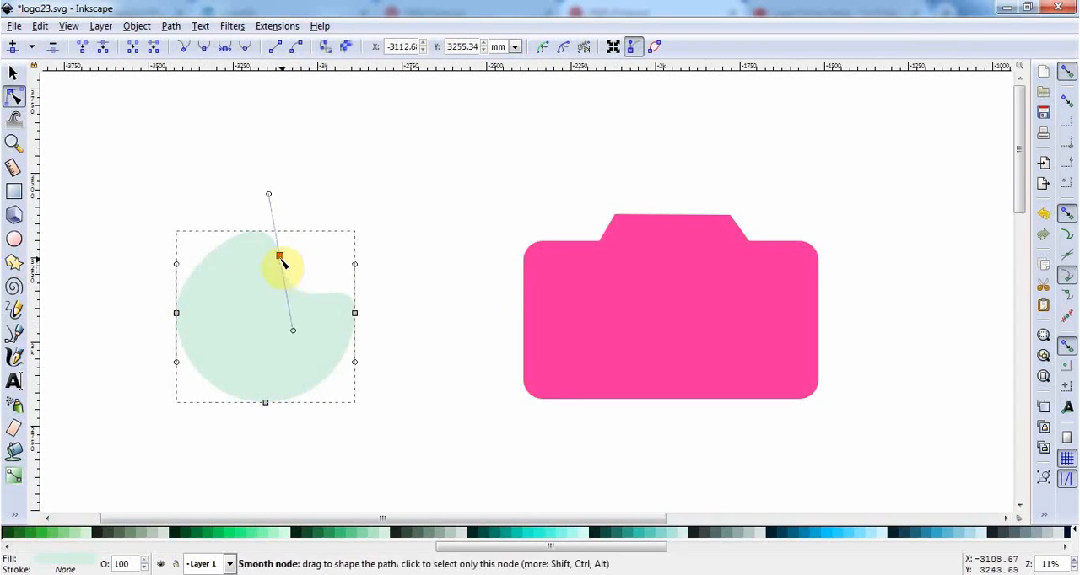
left_click_drag(281, 256, 247, 327)
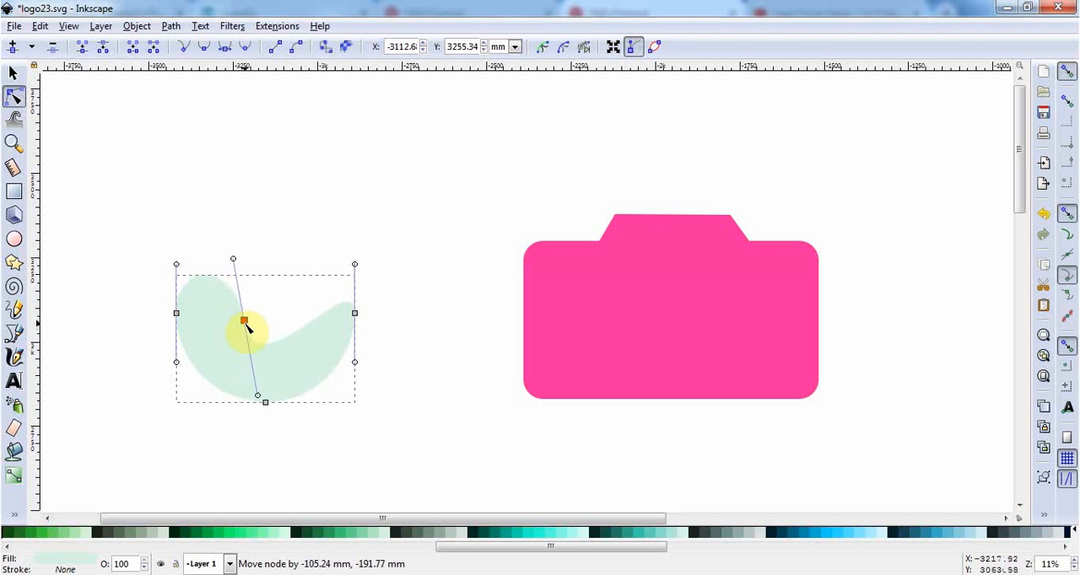
left_click(13, 73)
Move the mint crescent onto the middle of the pink camera body and scale it down to about 397 × 283 mm.
scroll(338, 333, "down", 2, "ctrl")
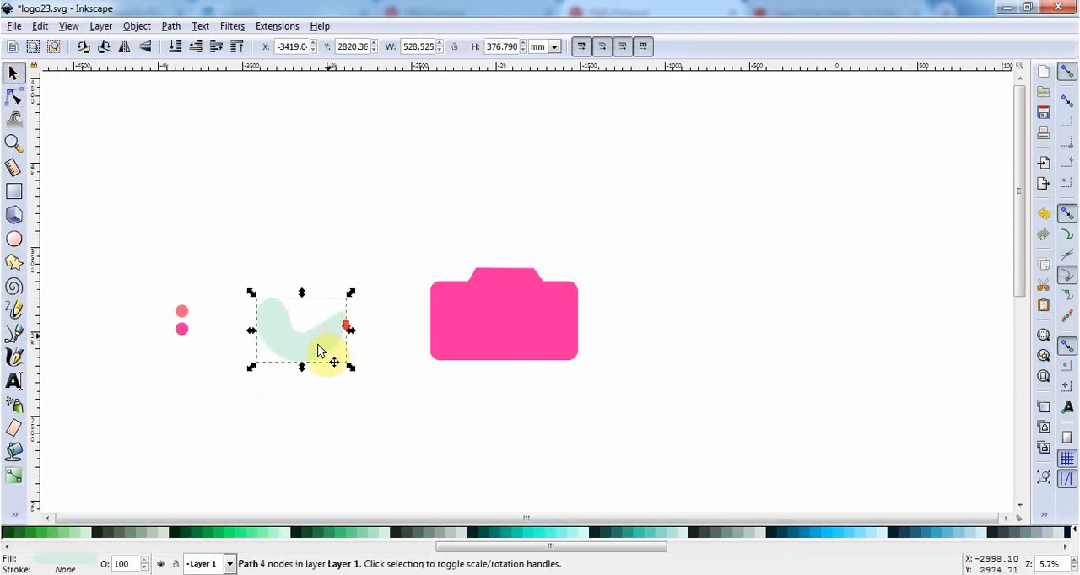
left_click_drag(329, 348, 546, 351)
scroll(554, 365, "up", 1, "ctrl")
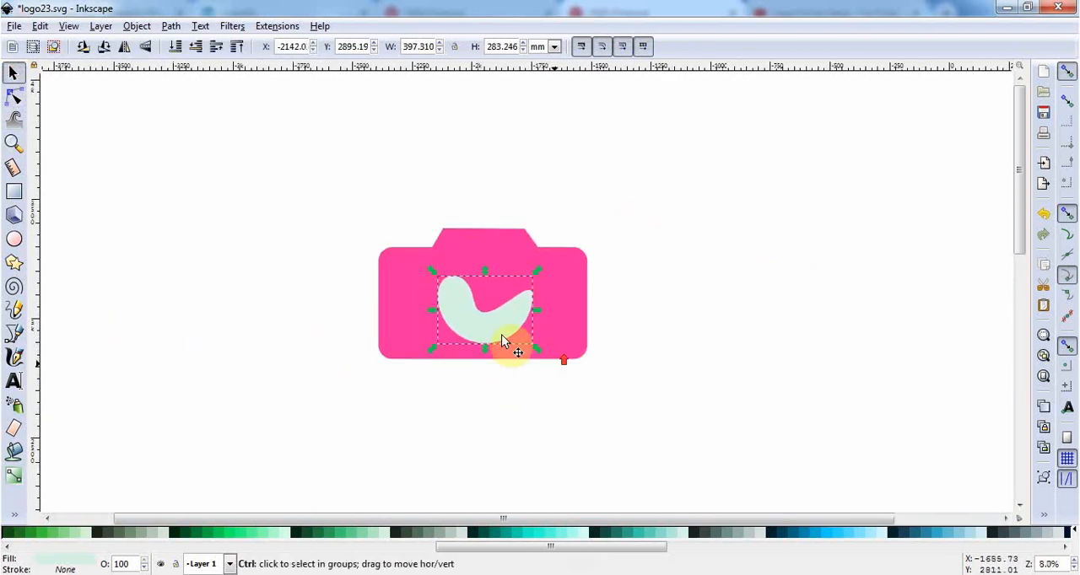
left_click_drag(492, 321, 498, 327)
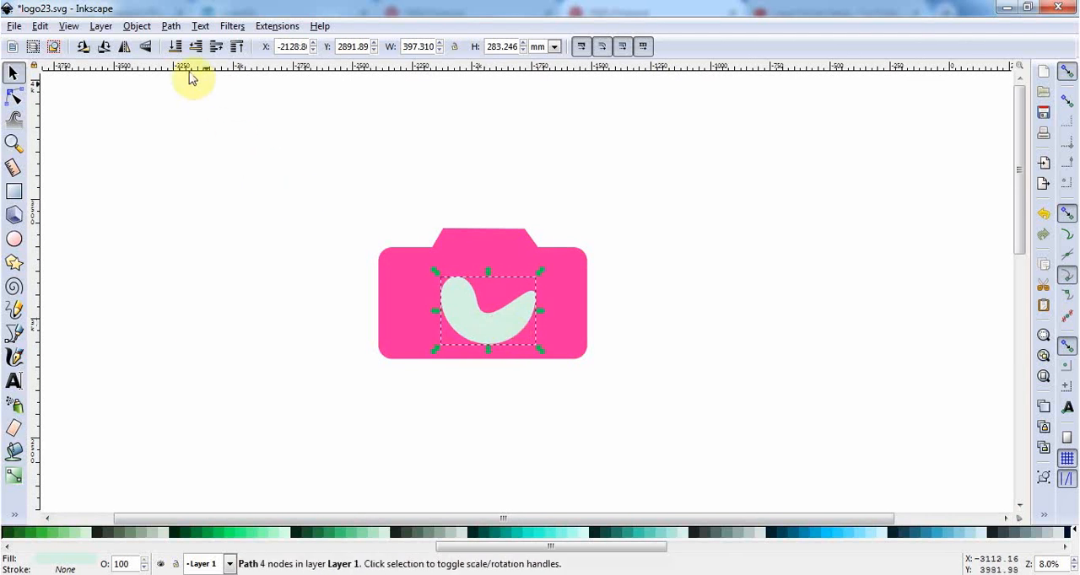
Flip the crescent vertically and shift it slightly up within the camera body.
left_click(148, 47)
left_click_drag(501, 307, 503, 291)
scroll(574, 349, "down", 1, "ctrl")
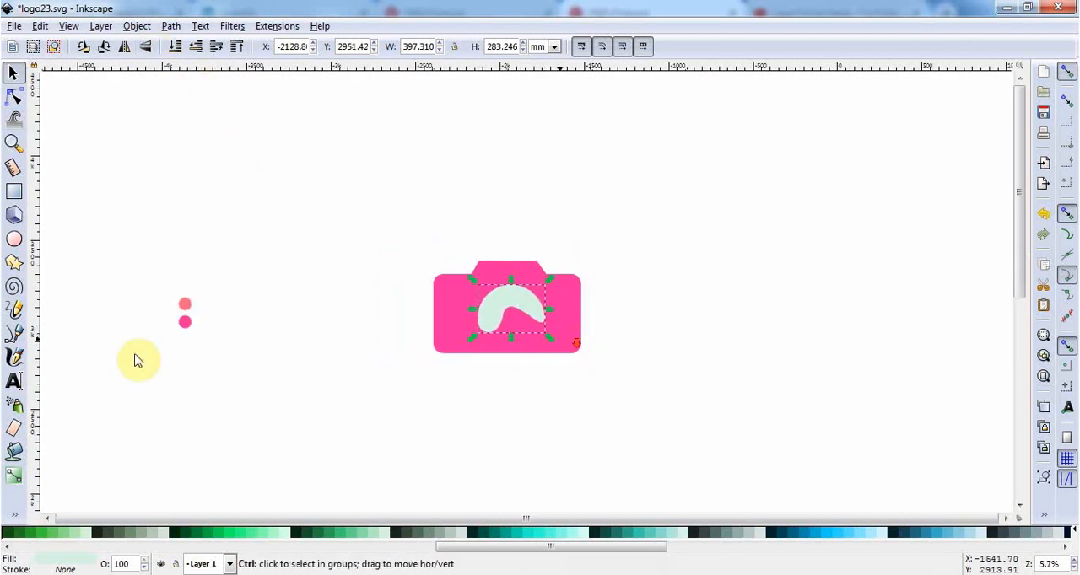
Fill the crescent with the coral colour picked from the upper reference dot.
left_click(15, 517)
left_click(61, 530)
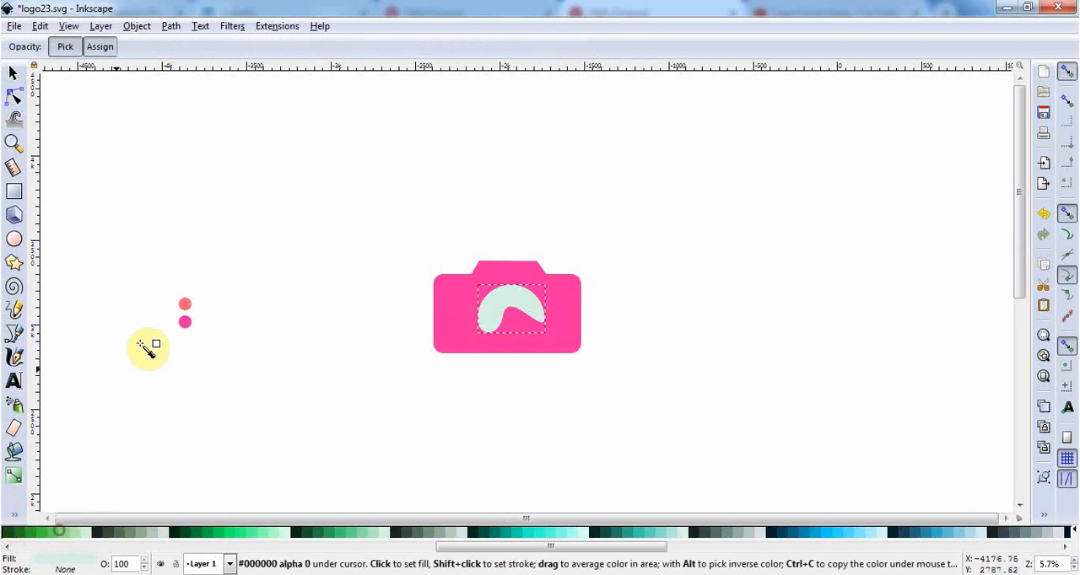
left_click(185, 305)
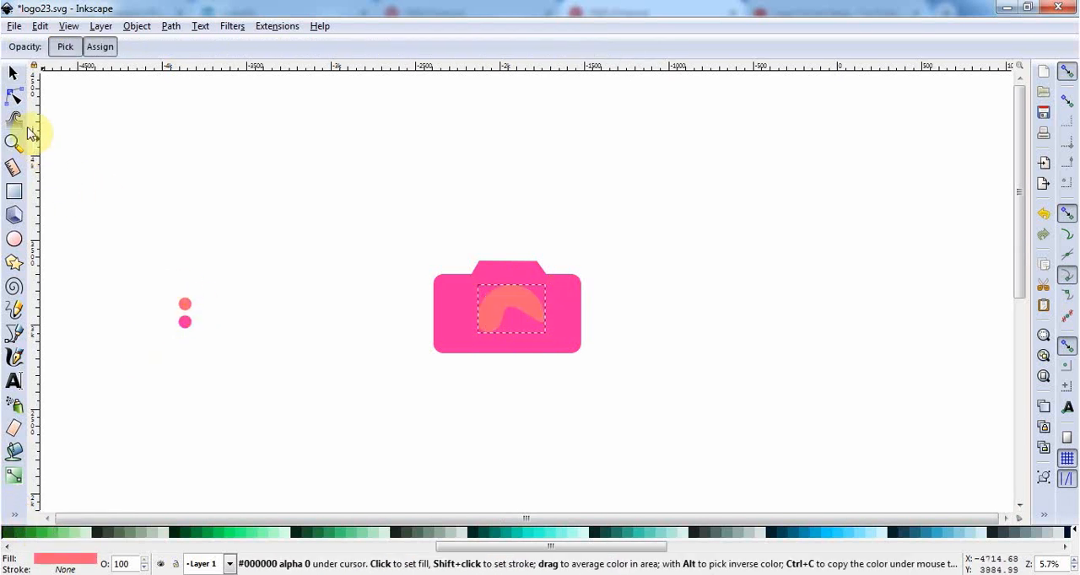
left_click(15, 74)
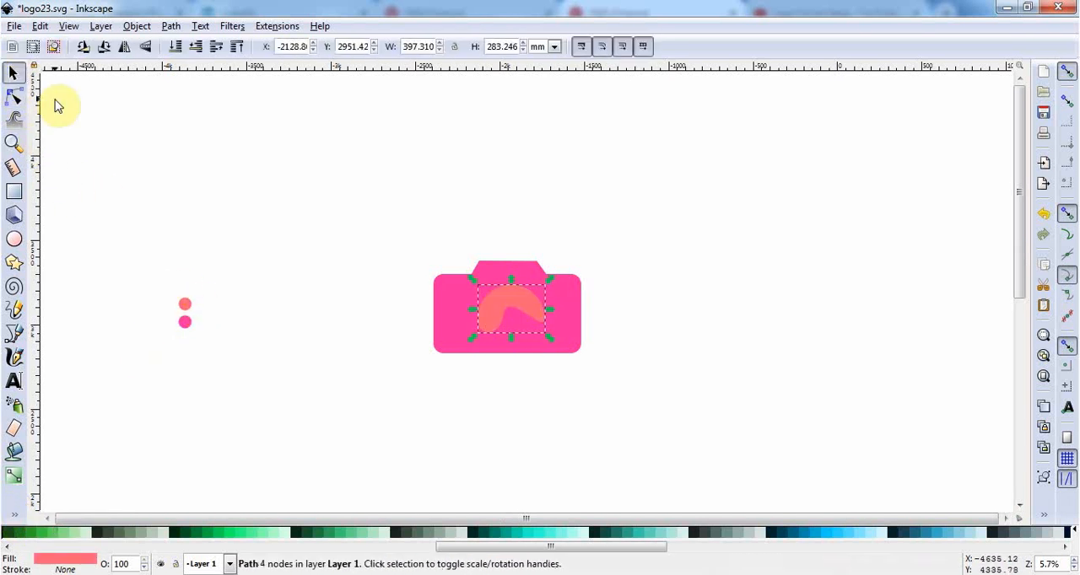
scroll(573, 383, "up", 2, "ctrl")
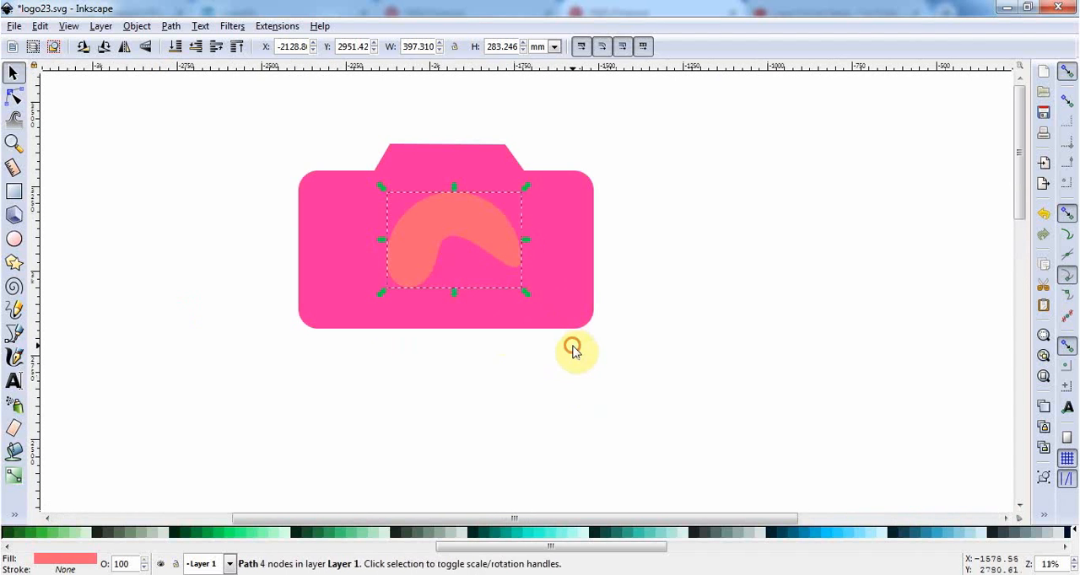
Draw a coral circle about 367 mm in diameter and centre it over the crescent on the camera body.
left_click(573, 351)
left_click(16, 239)
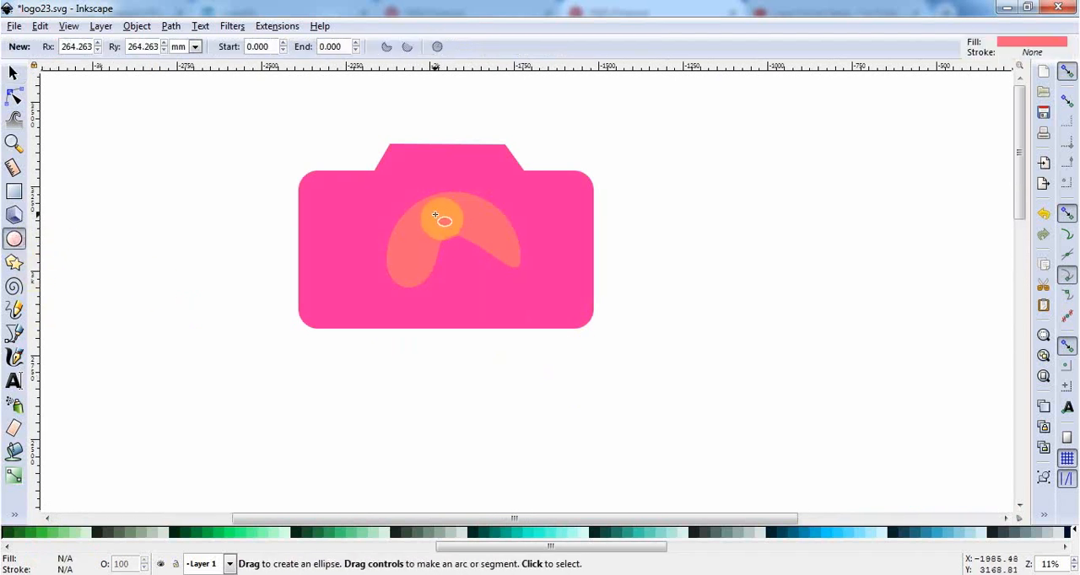
left_click_drag(407, 199, 534, 328, "ctrl")
left_click(12, 74)
left_click_drag(434, 271, 482, 263)
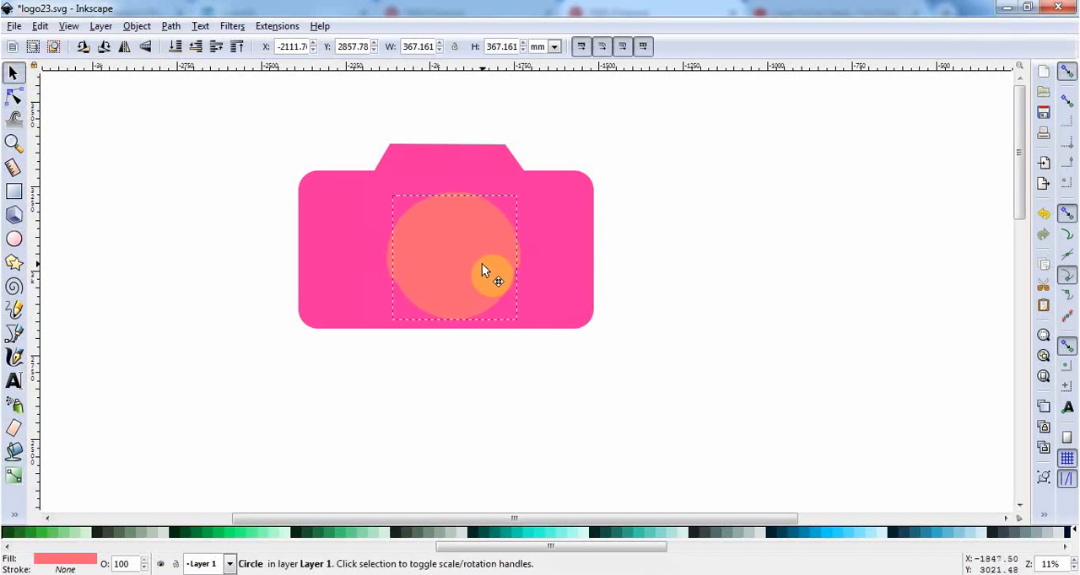
Fill the circle with a very dark teal and enlarge it evenly to about 374 mm in diameter.
left_click(897, 533)
scroll(477, 350, "up", 2, "ctrl")
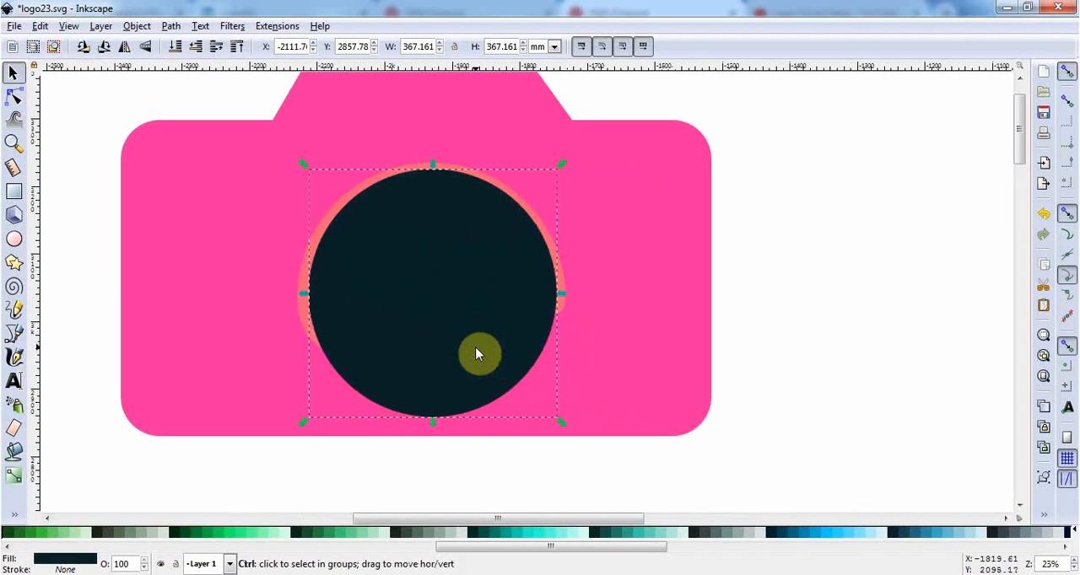
left_click_drag(563, 426, 595, 427)
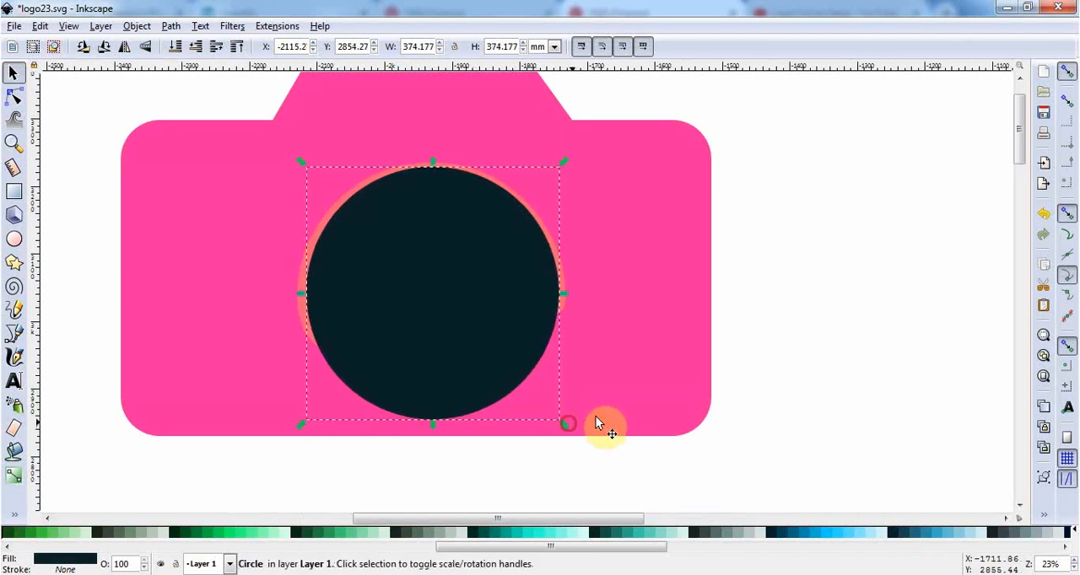
left_click(788, 444)
Move the dark circle and the coral crescent together slightly up and to the left within the camera body.
left_click_drag(789, 441, 157, 152)
left_click_drag(432, 270, 419, 232)
left_click(825, 331)
Duplicate the dark circle, fill the copy with pale blue and scale it about its centre to about 299 mm.
left_click(481, 328)
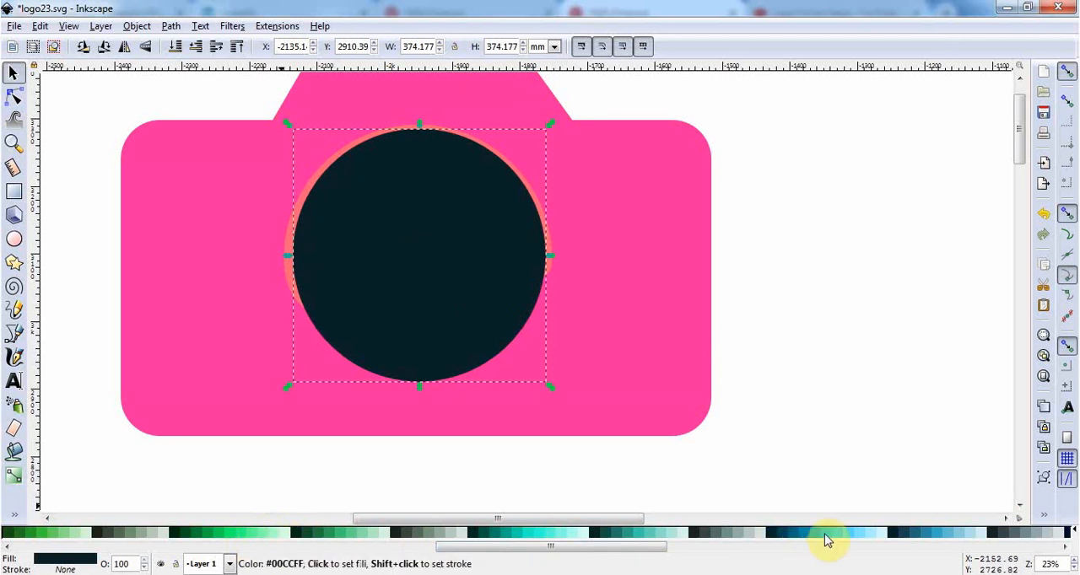
left_click(879, 534)
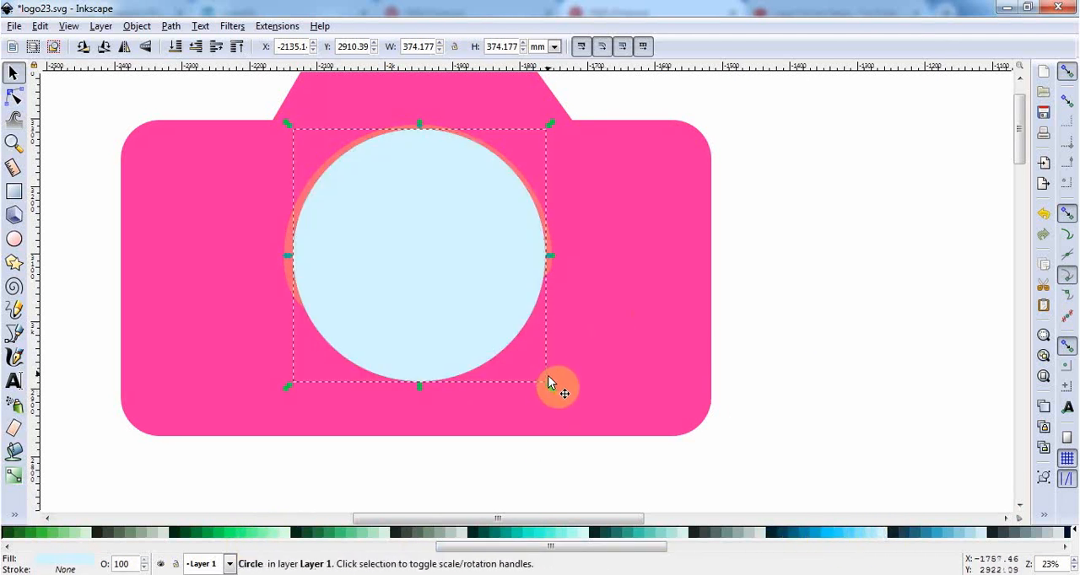
left_click_drag(550, 394, 524, 381)
left_click(826, 385)
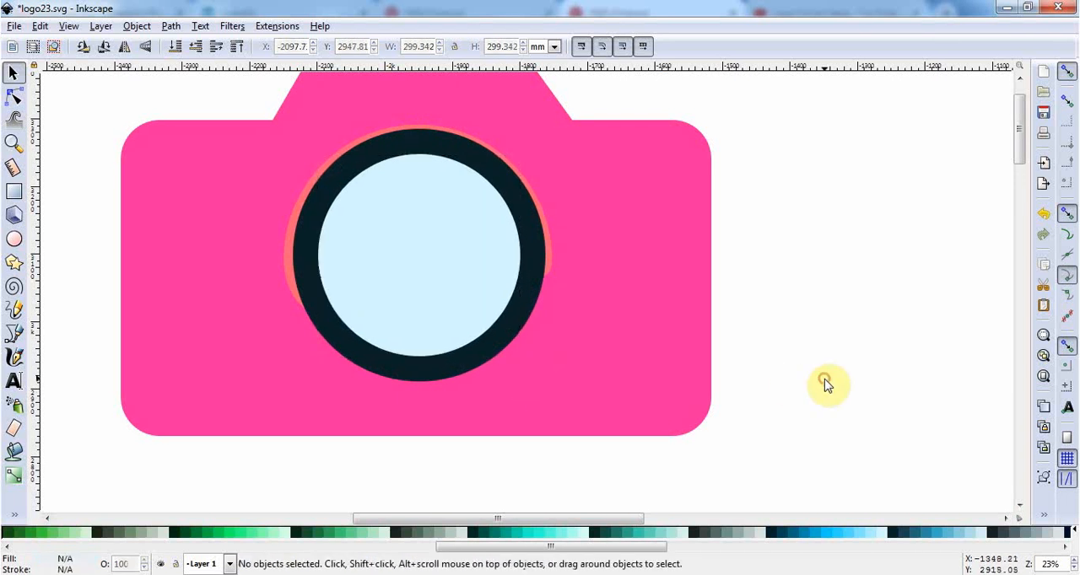
Duplicate the pale blue circle, fill the copy with sky blue and scale it about its centre to about 253 mm.
left_click(464, 289)
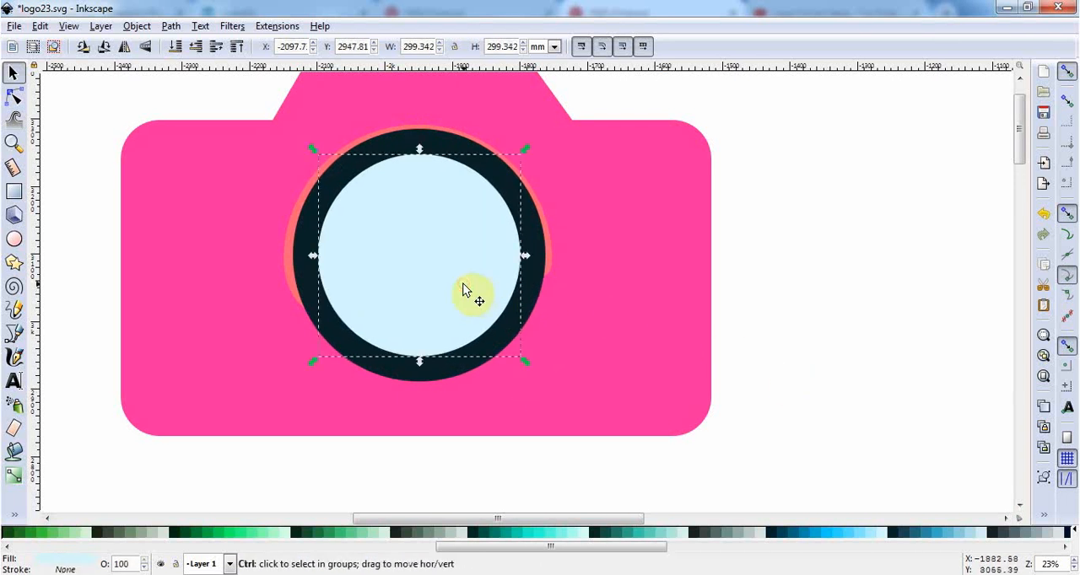
left_click(857, 532)
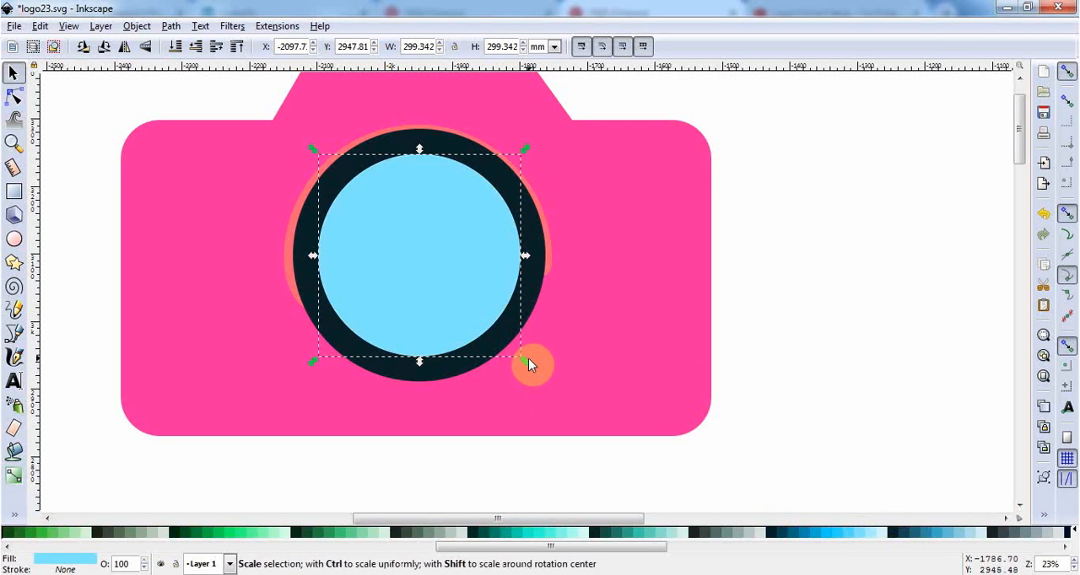
left_click_drag(527, 360, 516, 356)
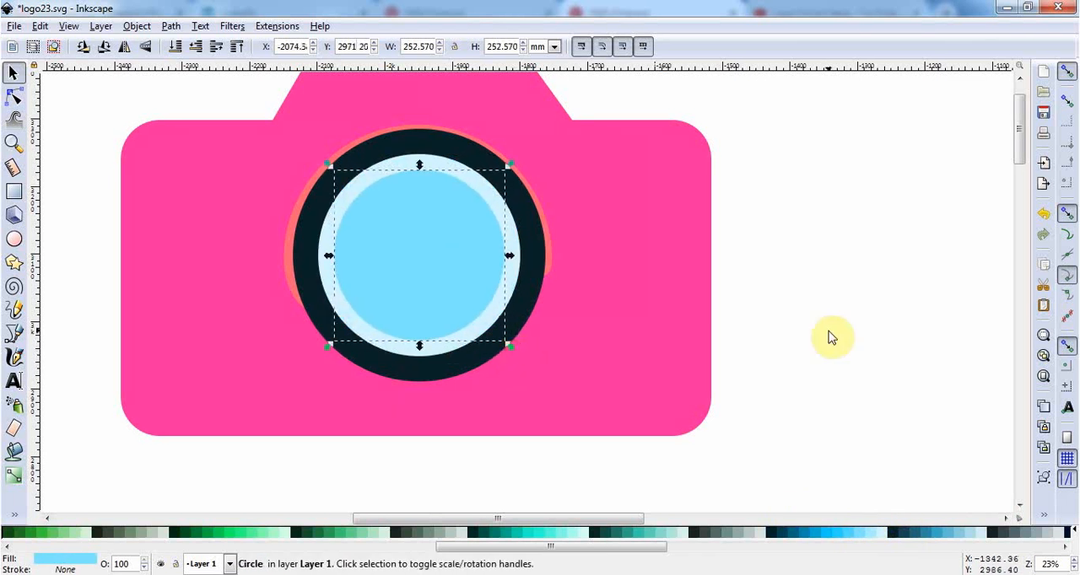
left_click(814, 335)
scroll(509, 298, "down", 2, "ctrl")
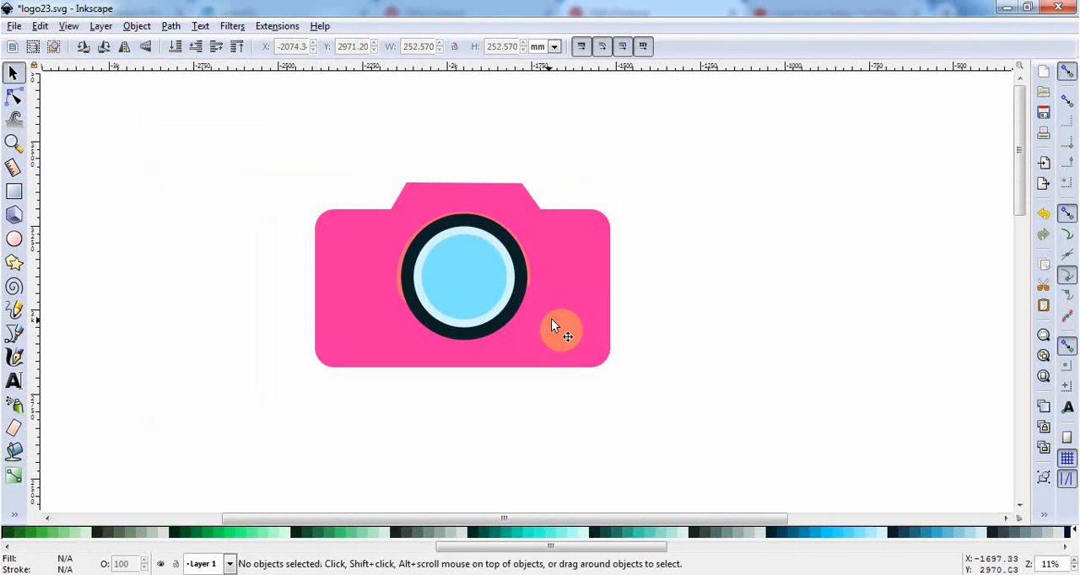
Raise the coral crescent to the front so that it lies above all the lens circles.
left_click_drag(746, 320, 203, 129)
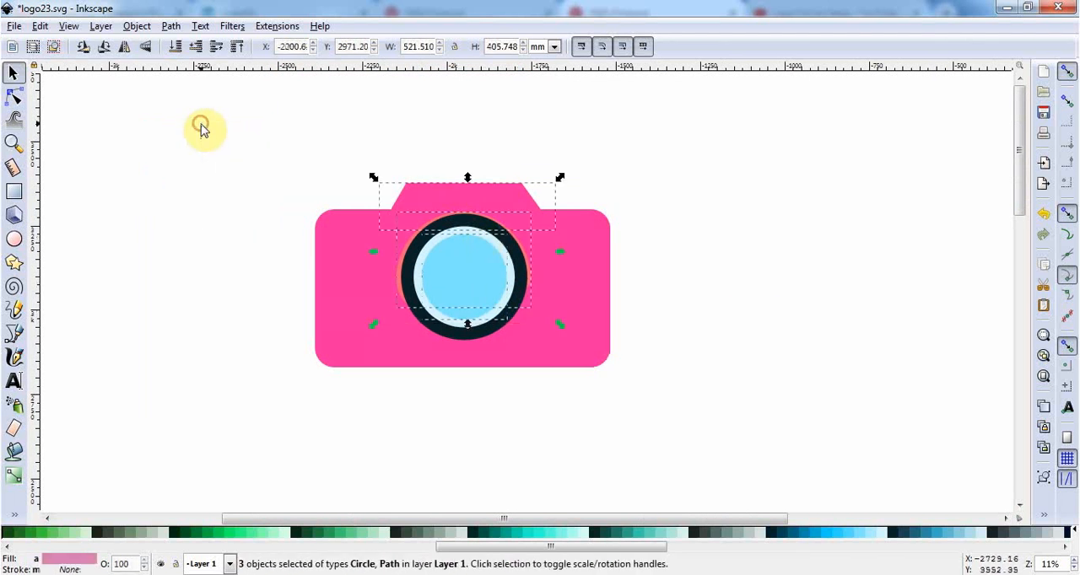
left_click(475, 202, "shift")
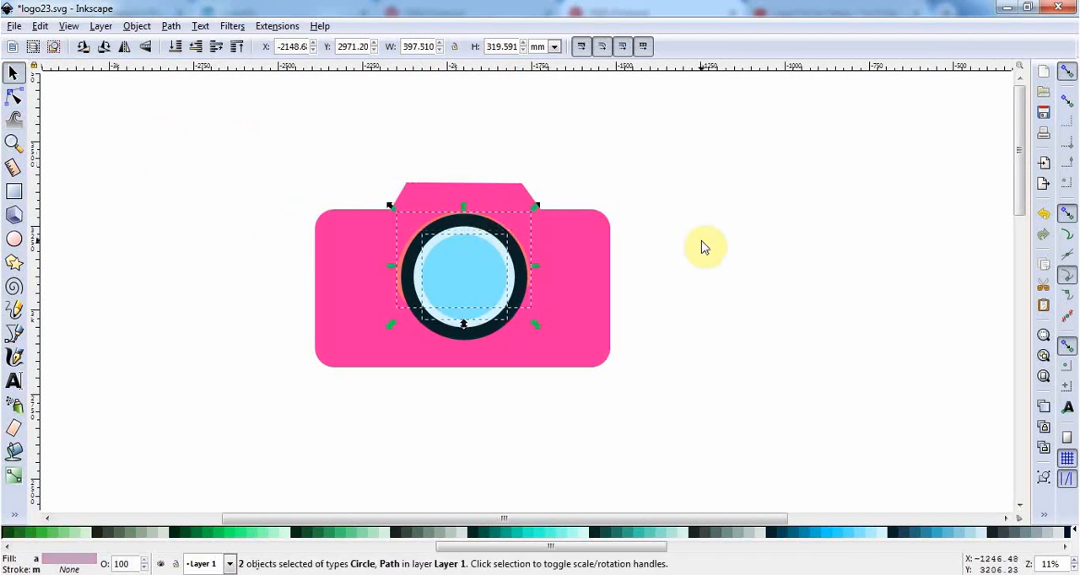
key("Home")
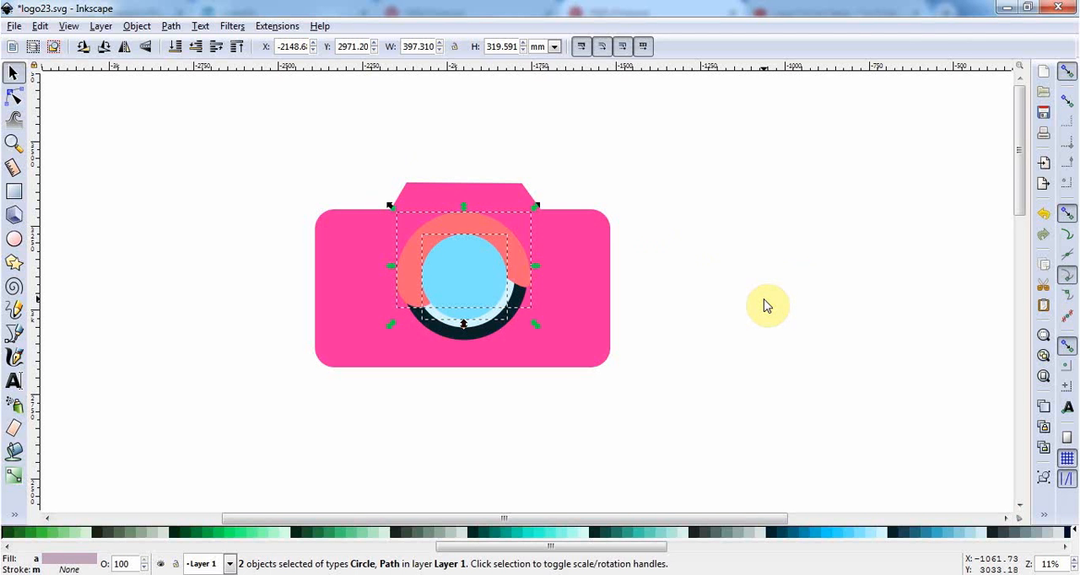
left_click(776, 337)
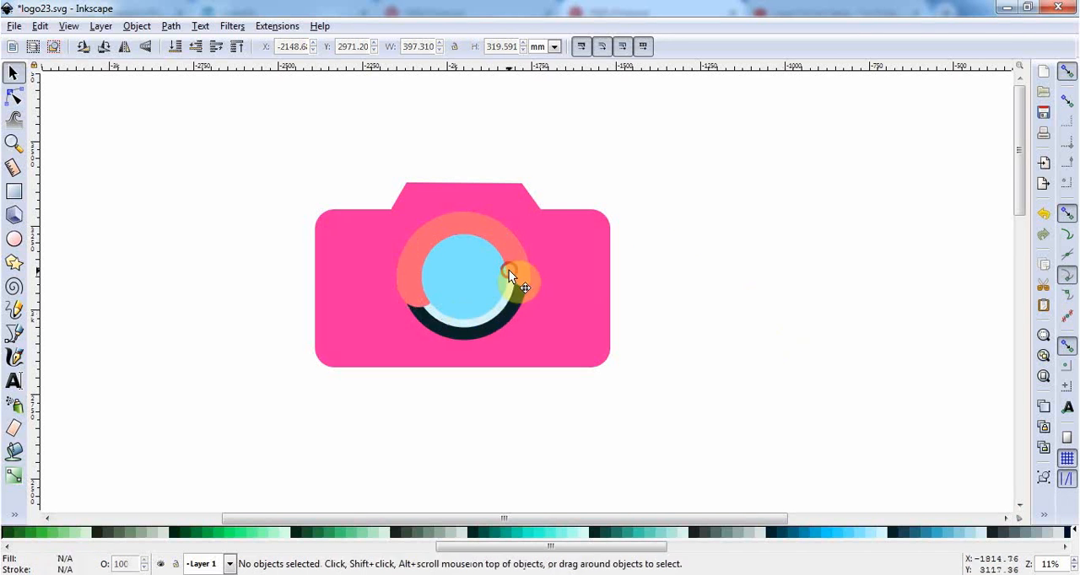
left_click(508, 270)
left_click(522, 258)
key("Home")
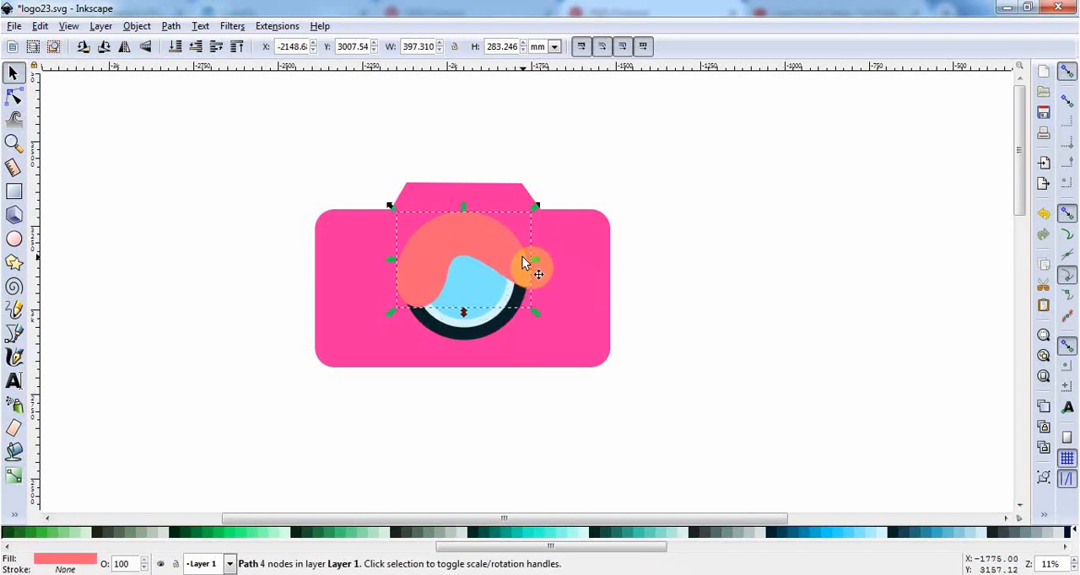
left_click(699, 343)
Try mint and dark grey fills on the crescent and settle on the dark teal #00222B.
left_click(519, 252)
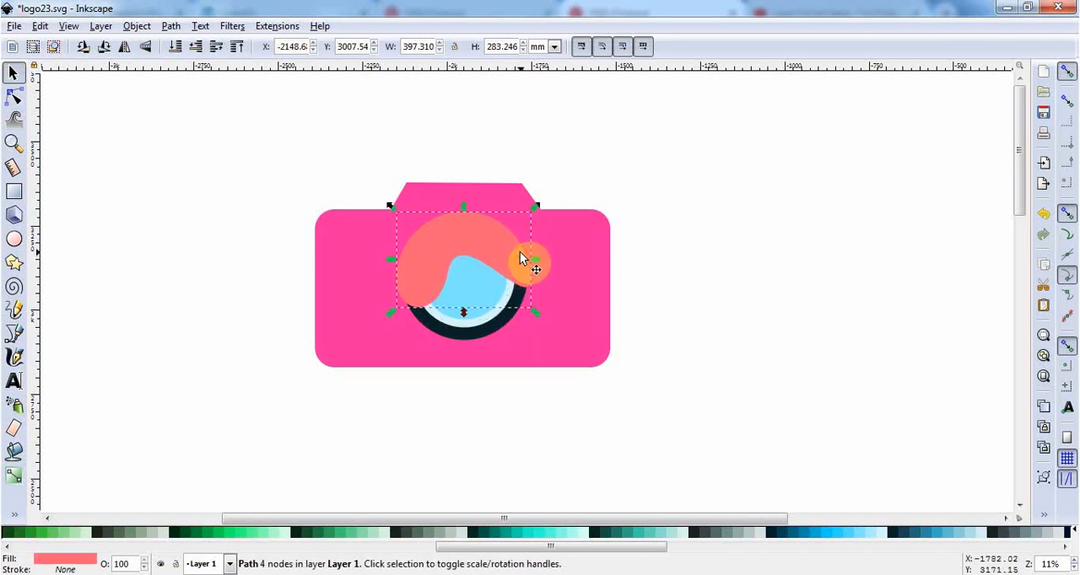
left_click(700, 534)
left_click(687, 535)
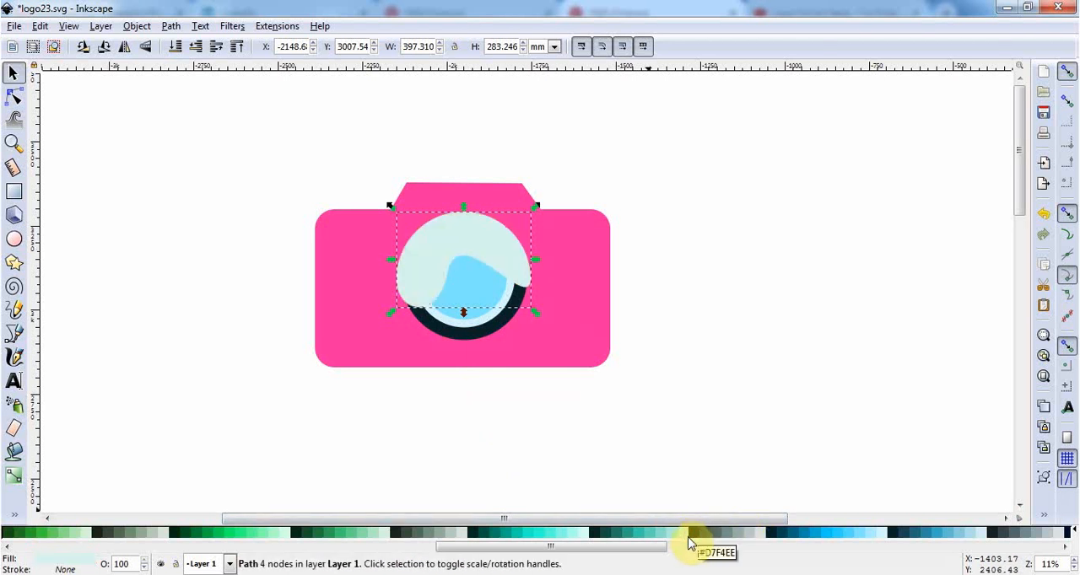
left_click(700, 535)
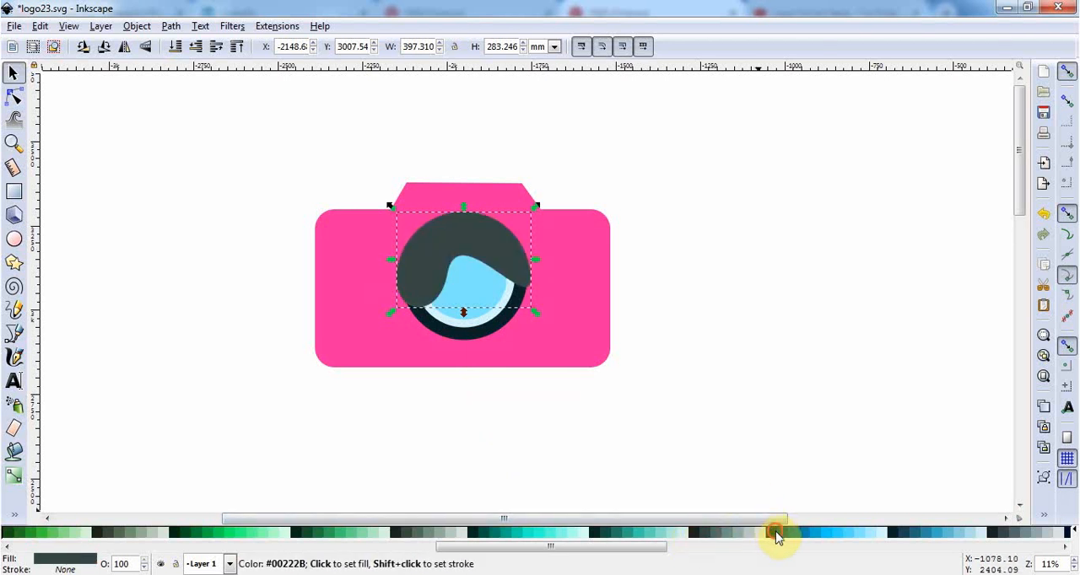
left_click(775, 535)
left_click(745, 369)
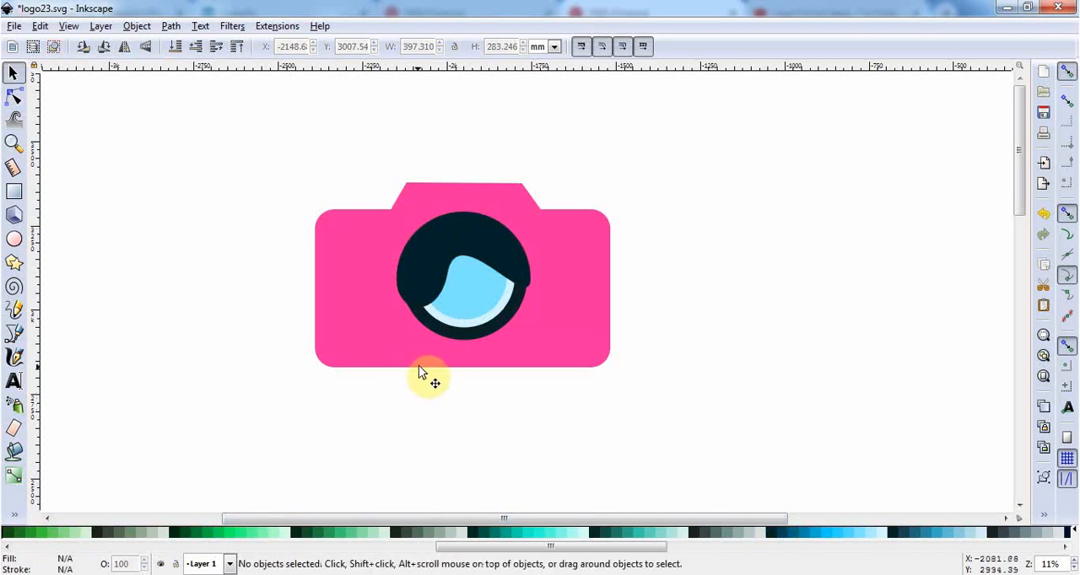
Unite the rounded camera body and the trapezoid top into one path with Union.
left_click(563, 335)
left_click(510, 205, "shift")
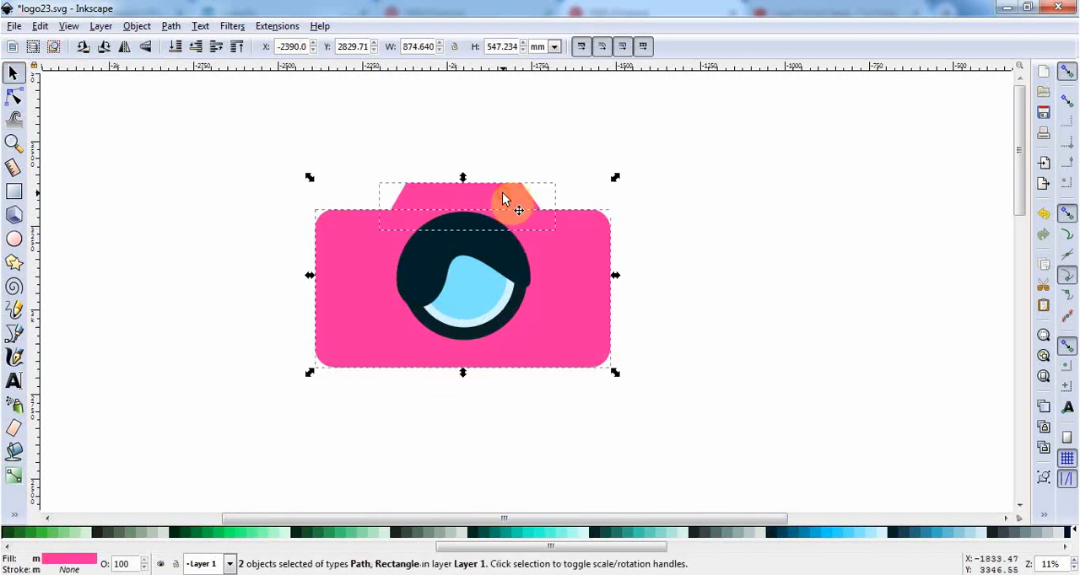
left_click(181, 28)
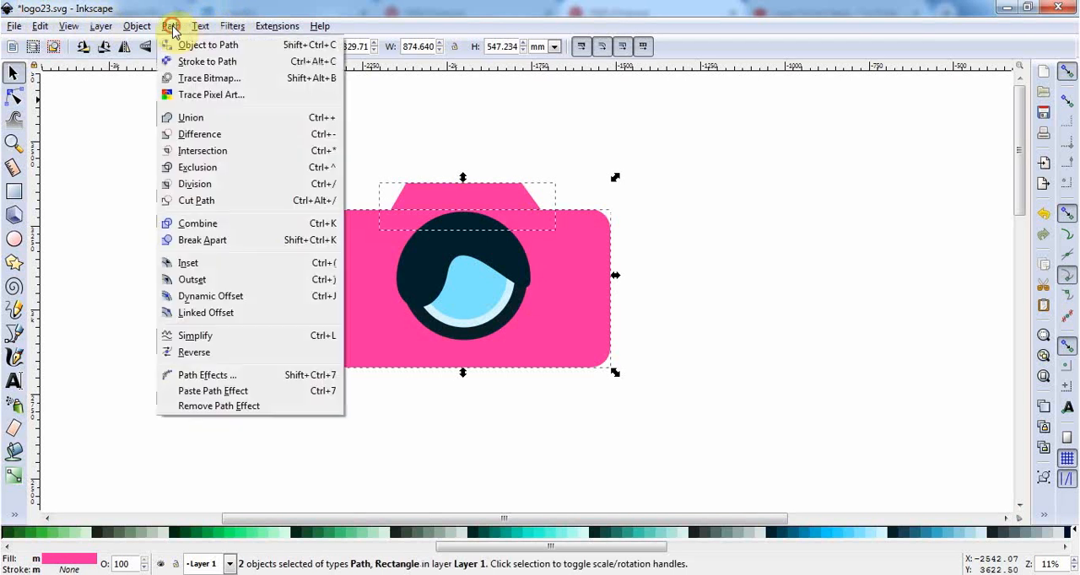
left_click(192, 125)
scroll(655, 319, "down", 2)
left_click(739, 337)
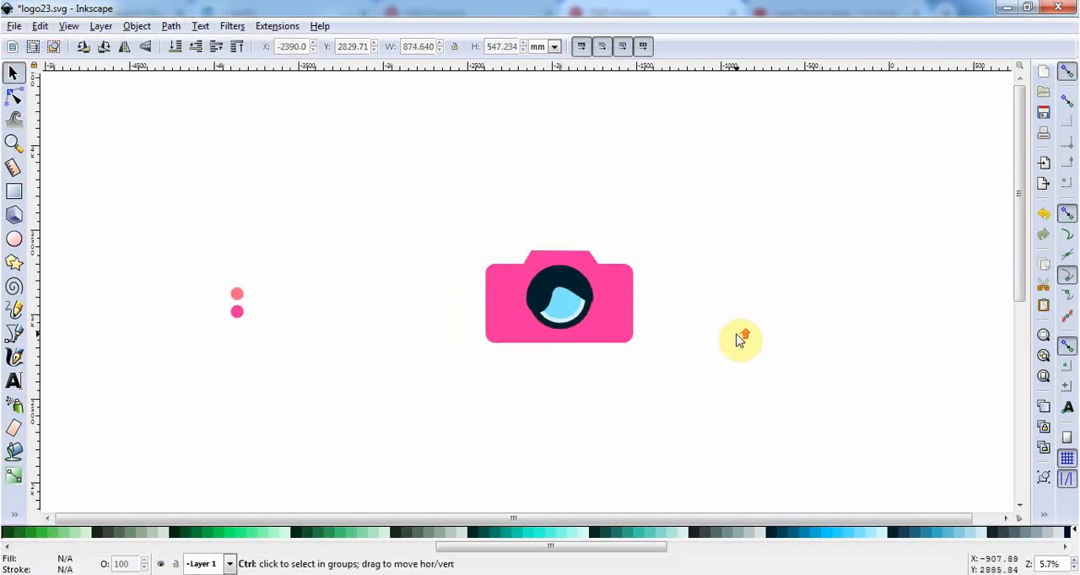
Duplicate the merged camera body in front of the lens and fill the copy with coral picked from the upper reference dot.
scroll(739, 337, "up", 1)
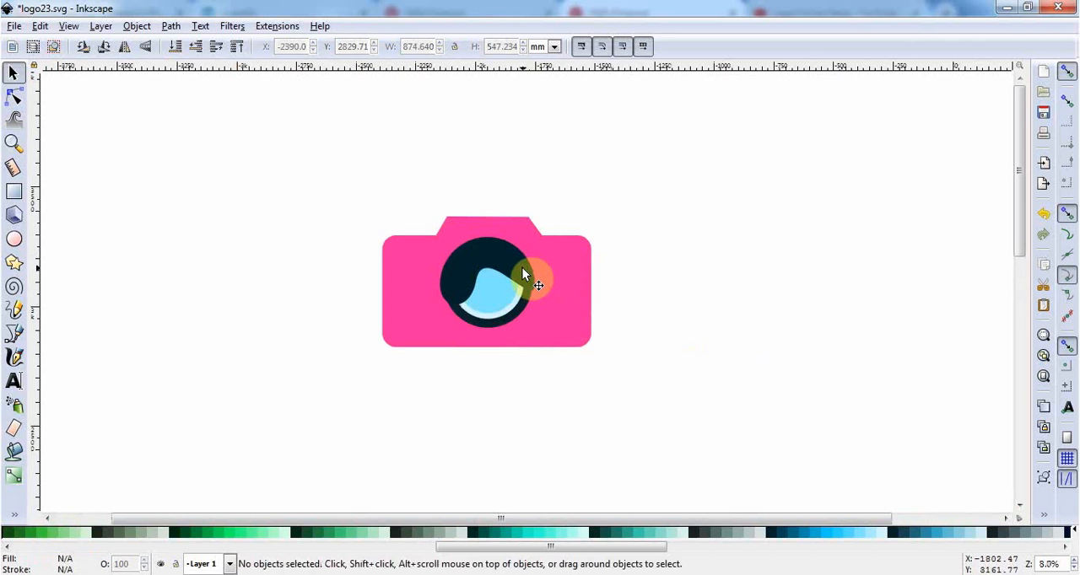
left_click(506, 299)
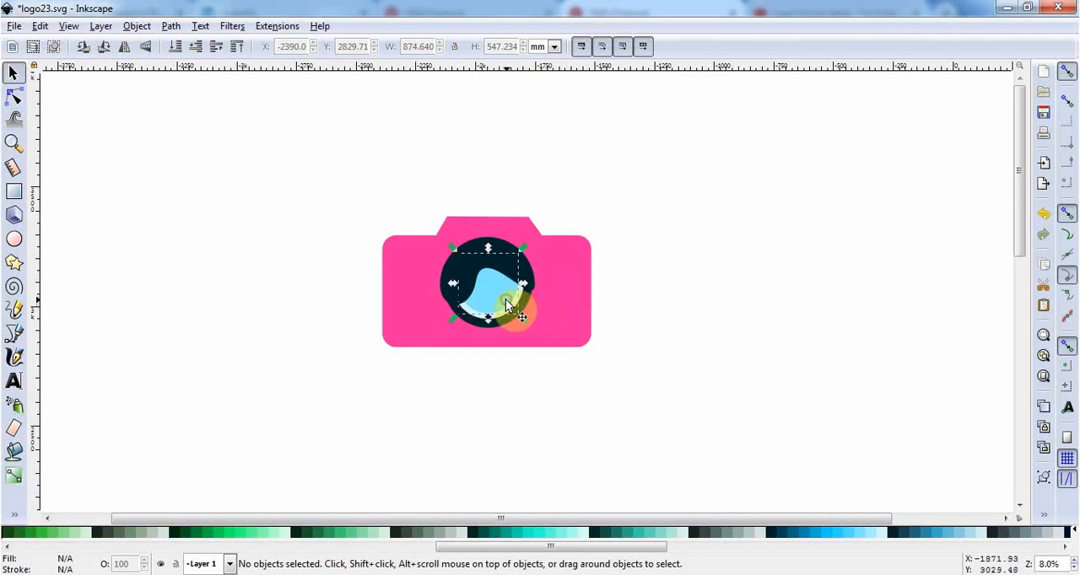
left_click(561, 297)
key("Home")
scroll(598, 302, "down", 1)
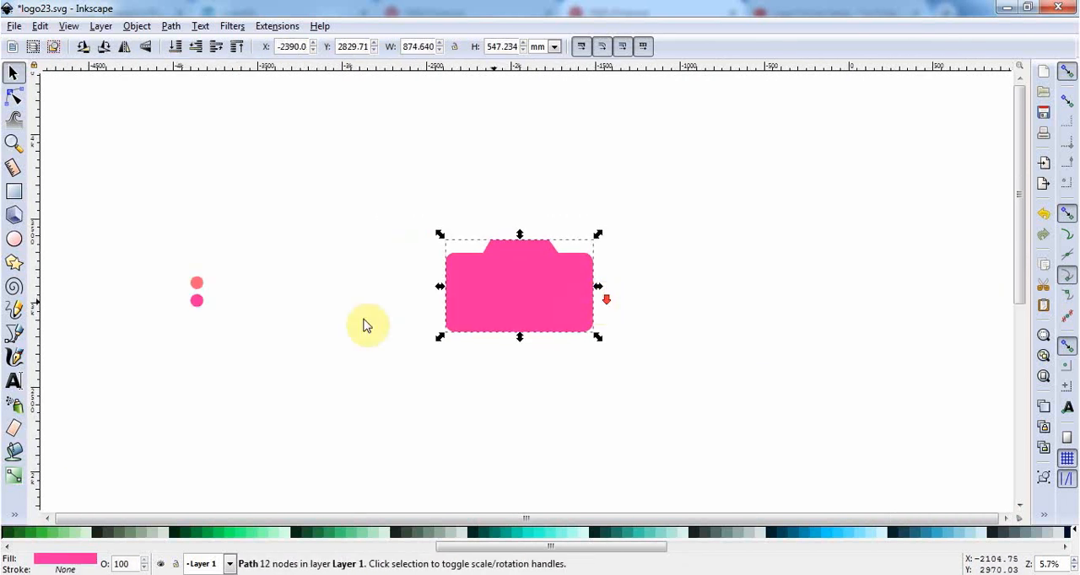
left_click(16, 515)
left_click(54, 529)
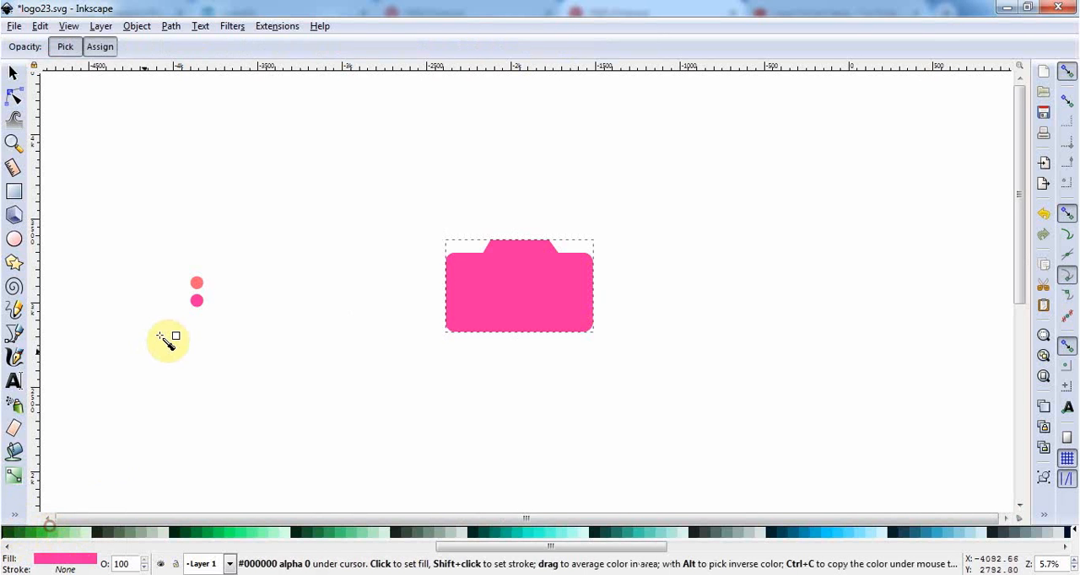
left_click(196, 283)
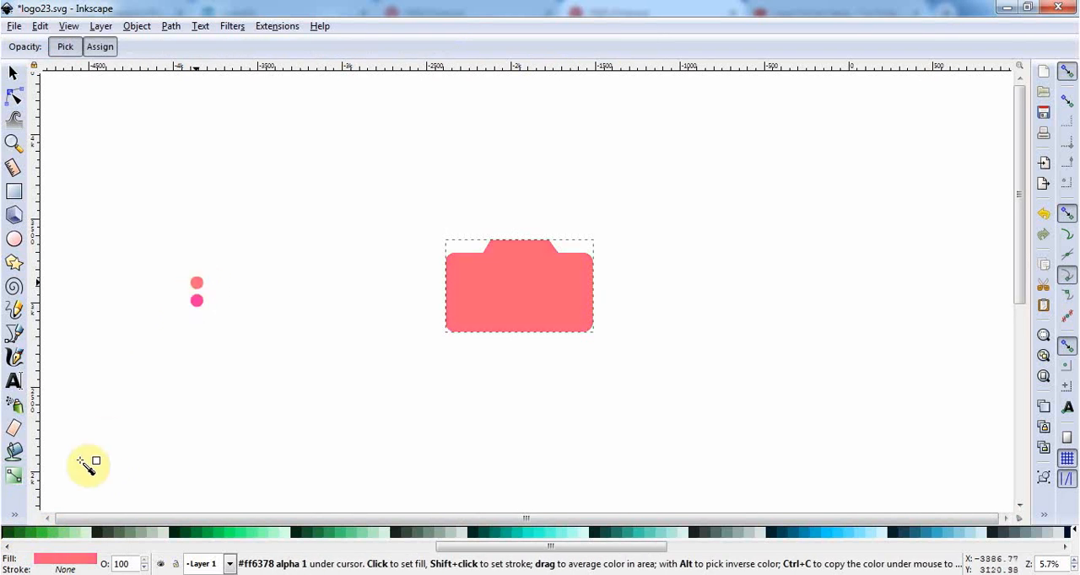
left_click(17, 514)
left_click(61, 528)
key("s")
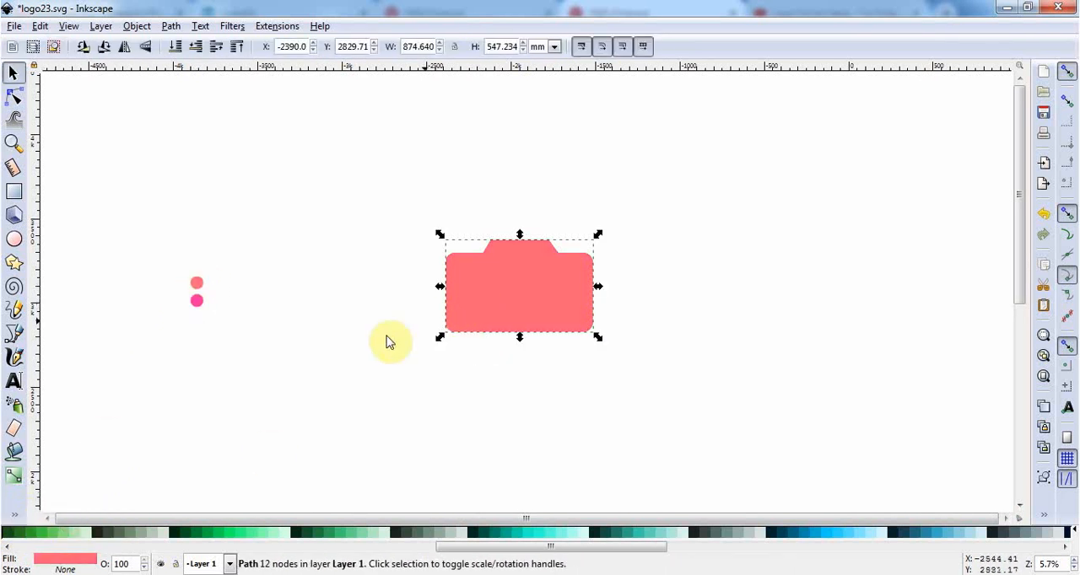
Apply a linear coral-to-transparent gradient from left to right across the body copy and lower it behind the lens.
left_click(19, 477)
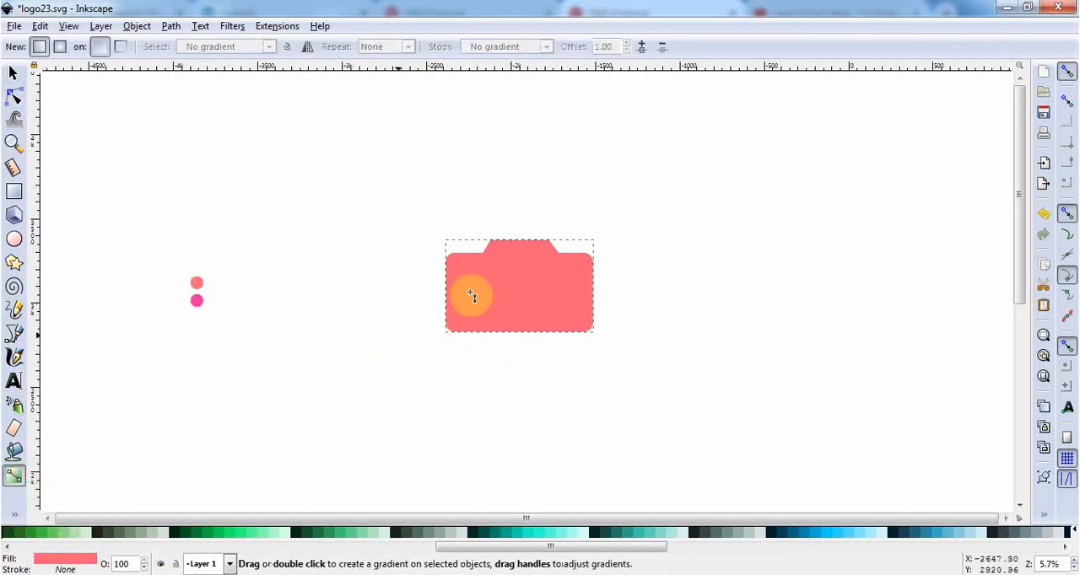
left_click_drag(457, 293, 590, 288)
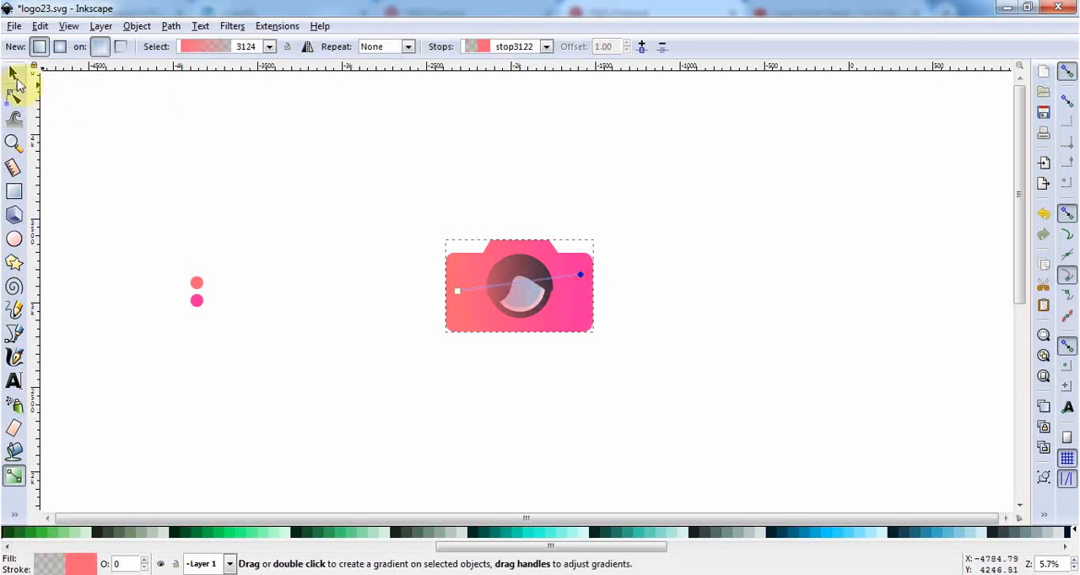
left_click(14, 76)
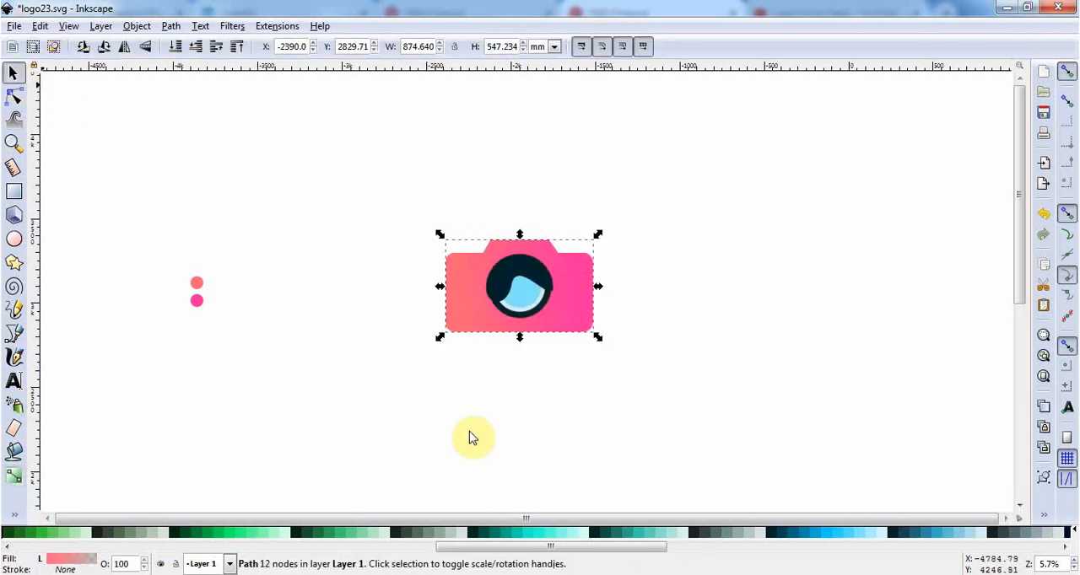
left_click(666, 454)
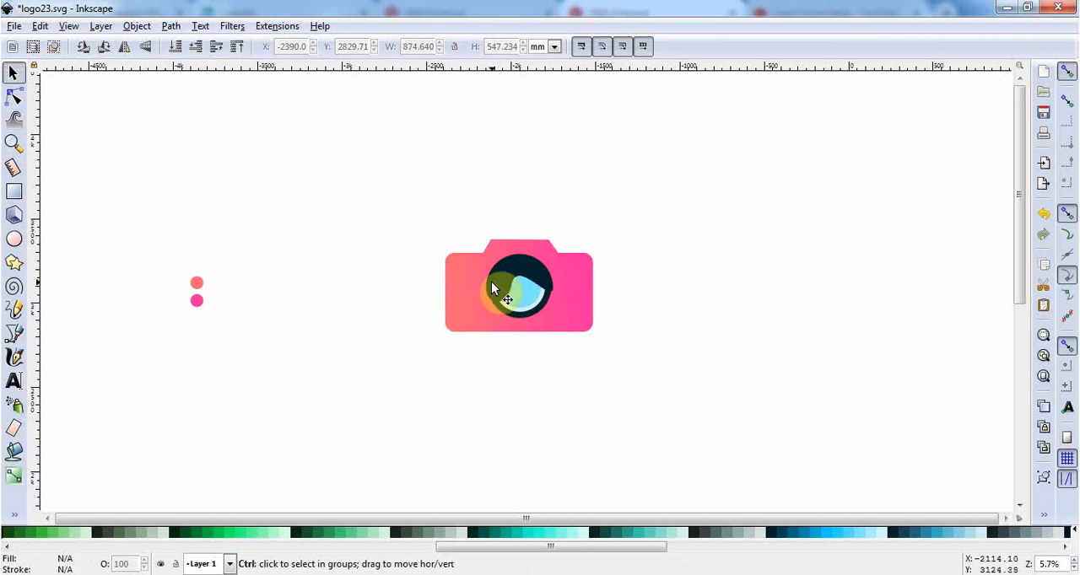
Delete the crescent's inner node and pull its left end handle up and right to form a smooth lower curve across the lens.
scroll(531, 299, "up", 2)
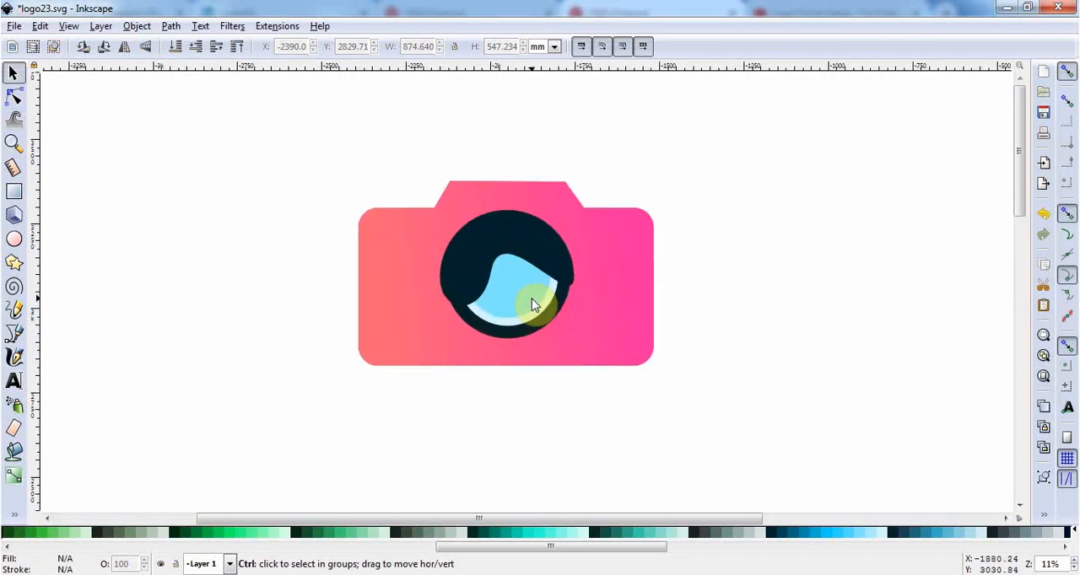
left_click(531, 241)
key("n")
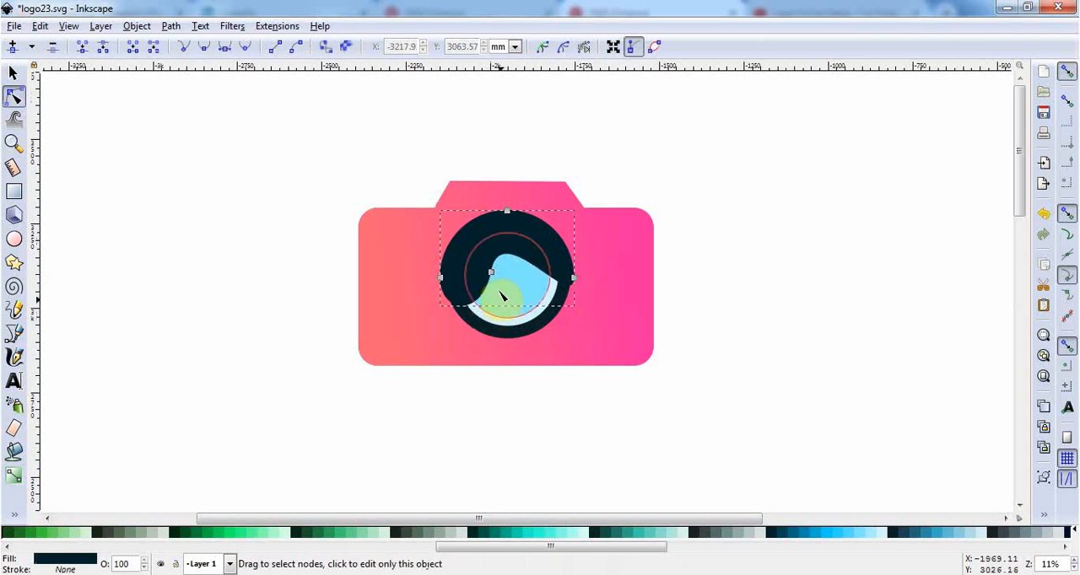
left_click_drag(500, 273, 483, 262)
left_click(480, 261)
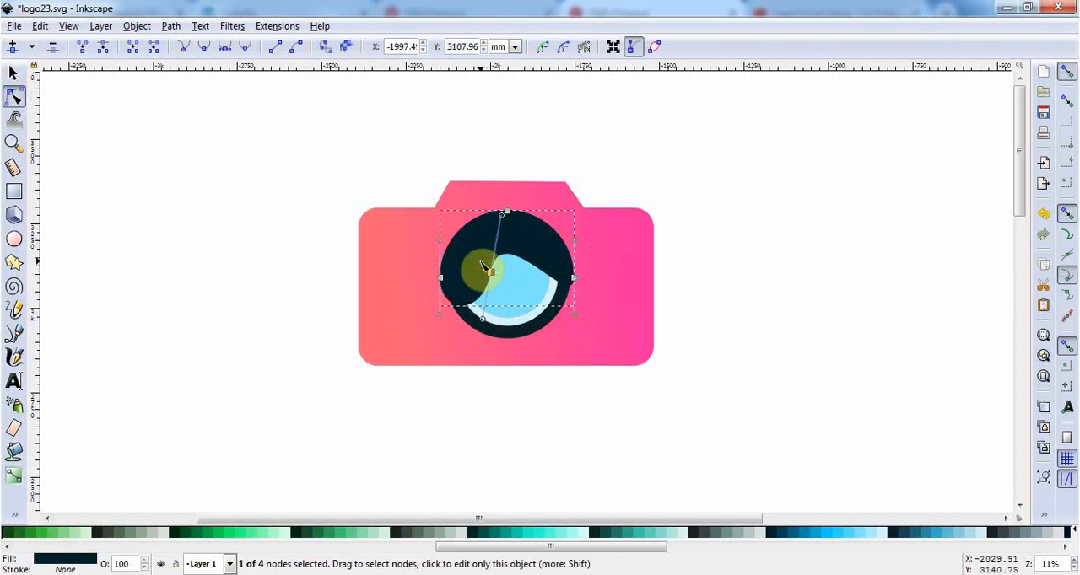
key("Delete")
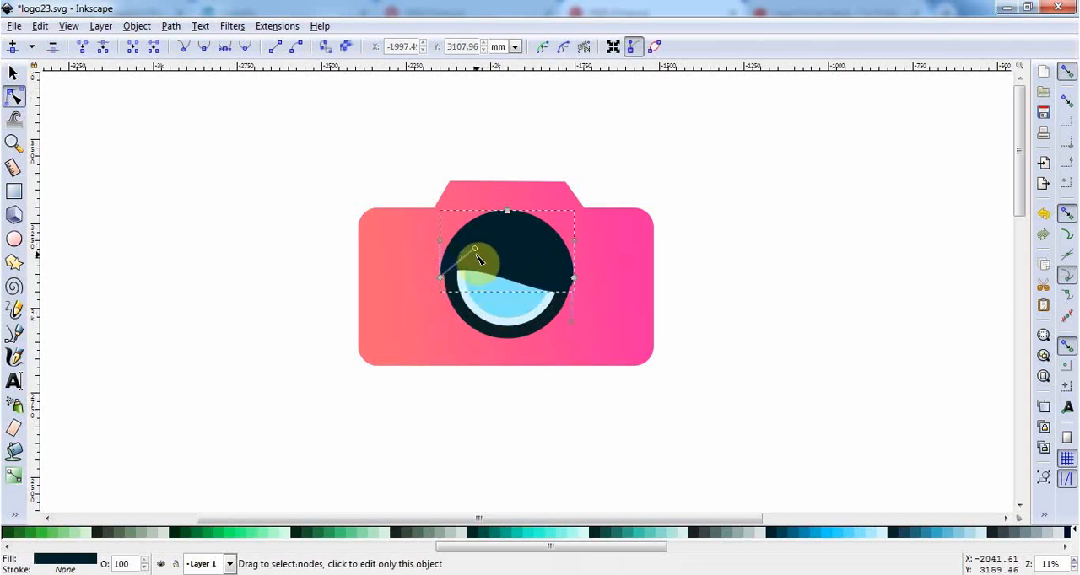
left_click_drag(475, 251, 519, 234)
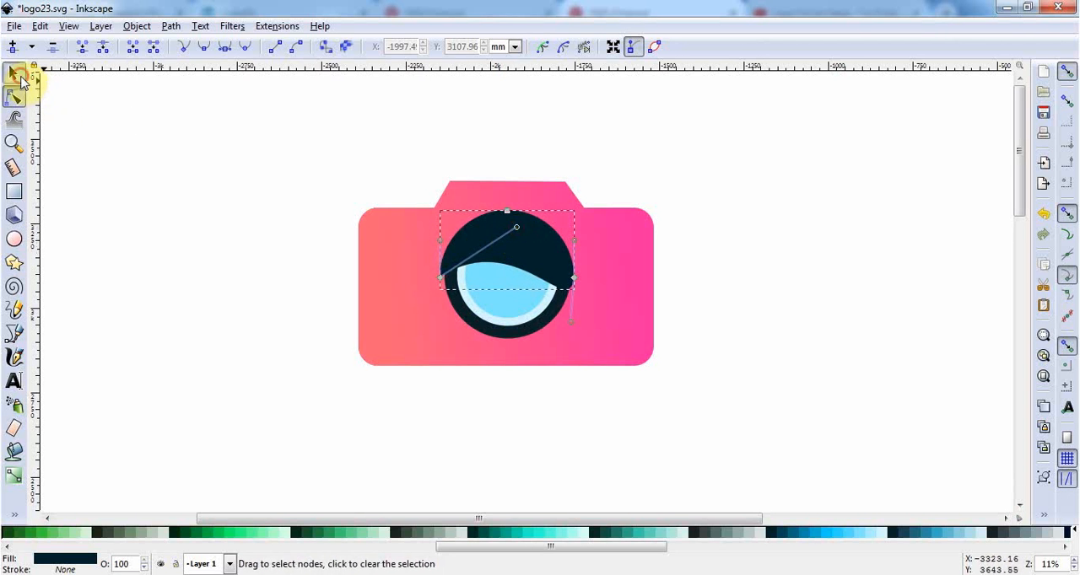
left_click(17, 75)
left_click(321, 355)
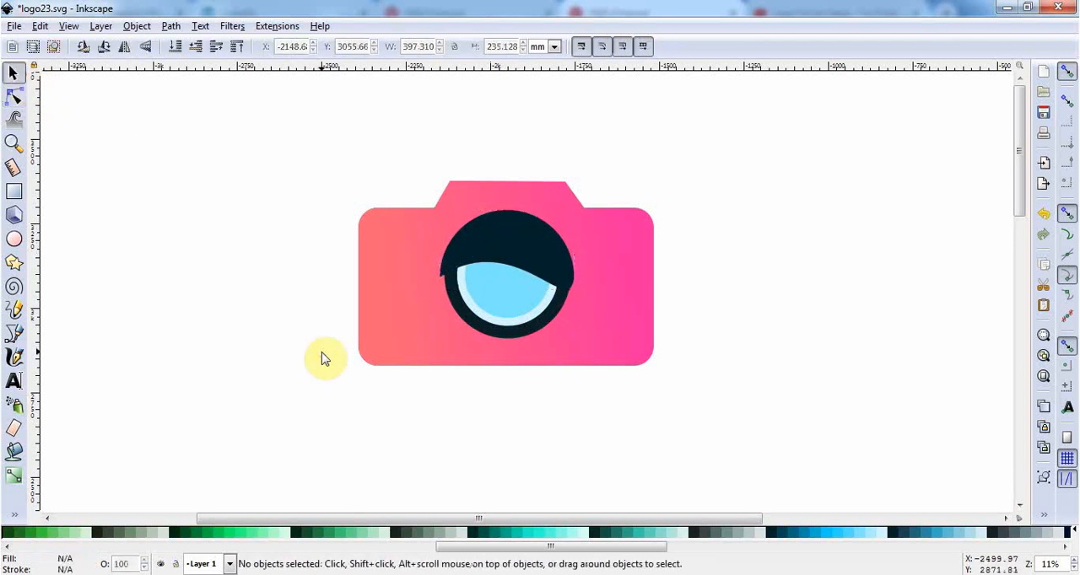
Draw a thin white vertical bar with rounded ends, about 28 by 316 mm, near the right edge of the camera body.
left_click(14, 197)
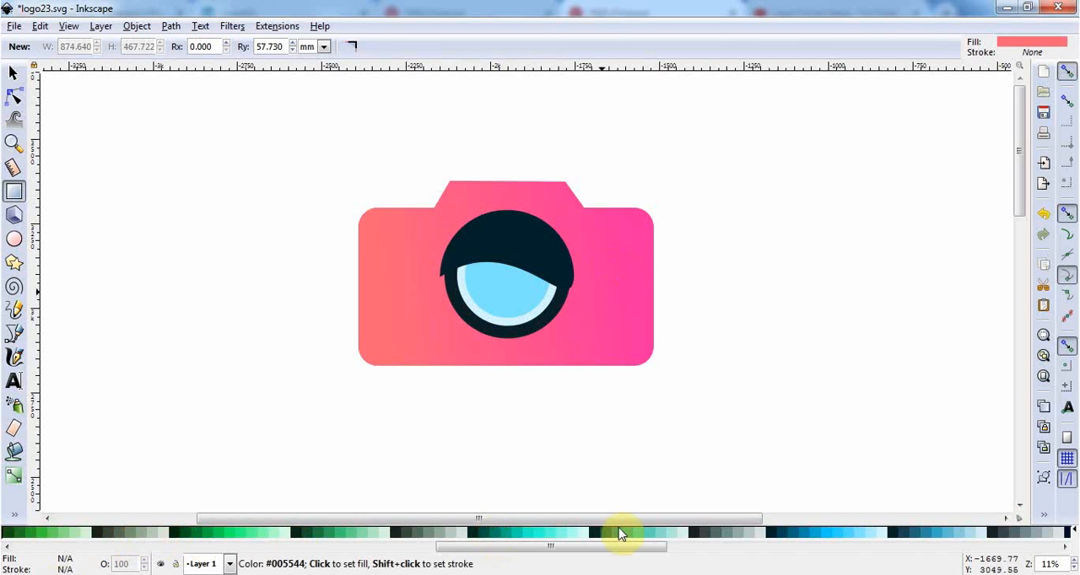
left_click_drag(593, 546, 23, 561)
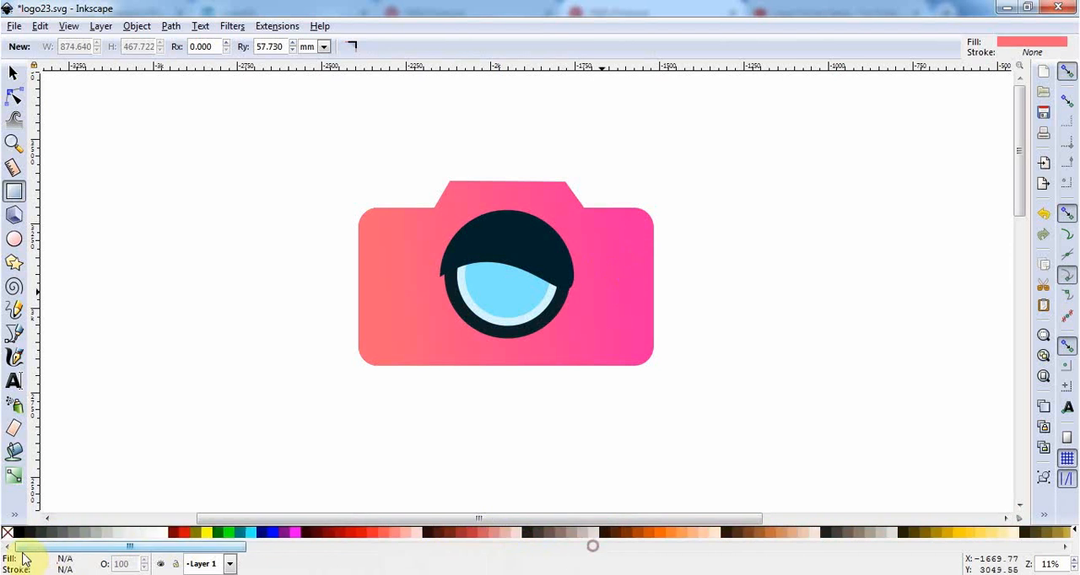
left_click(157, 534)
left_click_drag(622, 237, 632, 345)
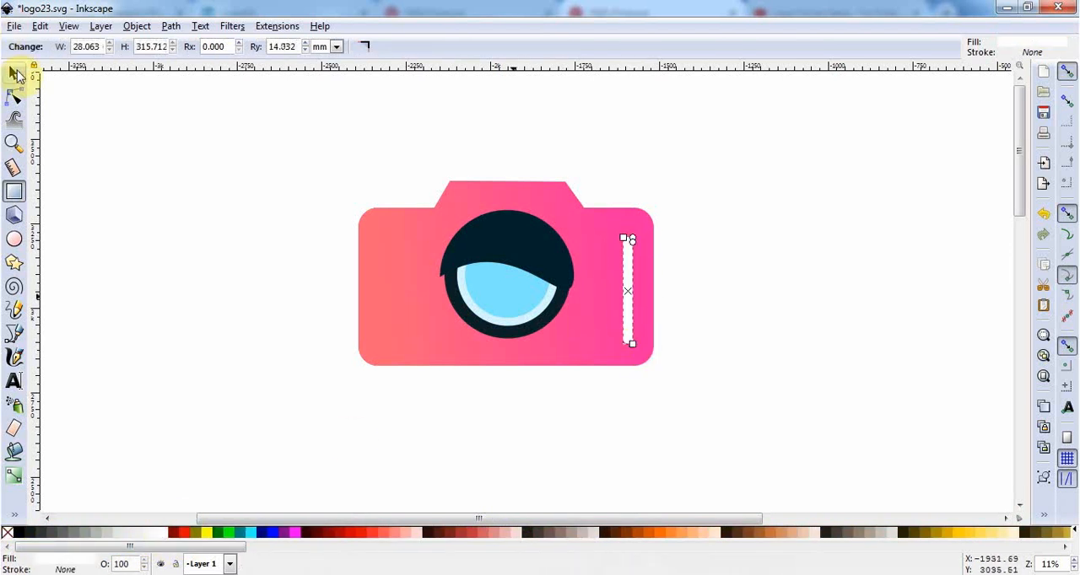
Duplicate the white bar and move the copy horizontally to the matching place near the left edge of the camera body.
left_click(16, 75)
key("Left")
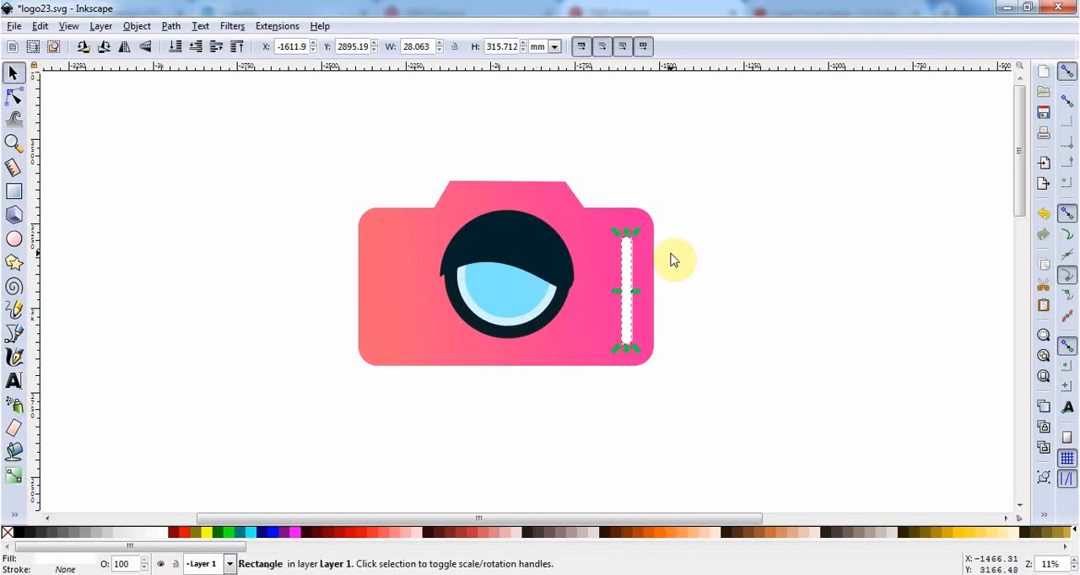
key("ctrl+d")
key("Left")
key("Left")
key("Left")
key("Left")
key("Left")
key("Left")
key("Left")
key("Left")
key("Left")
key("Left")
key("Left")
key("Left")
key("Left")
key("Left")
key("Left")
key("Left")
key("Left")
key("Left")
key("Left")
key("Left")
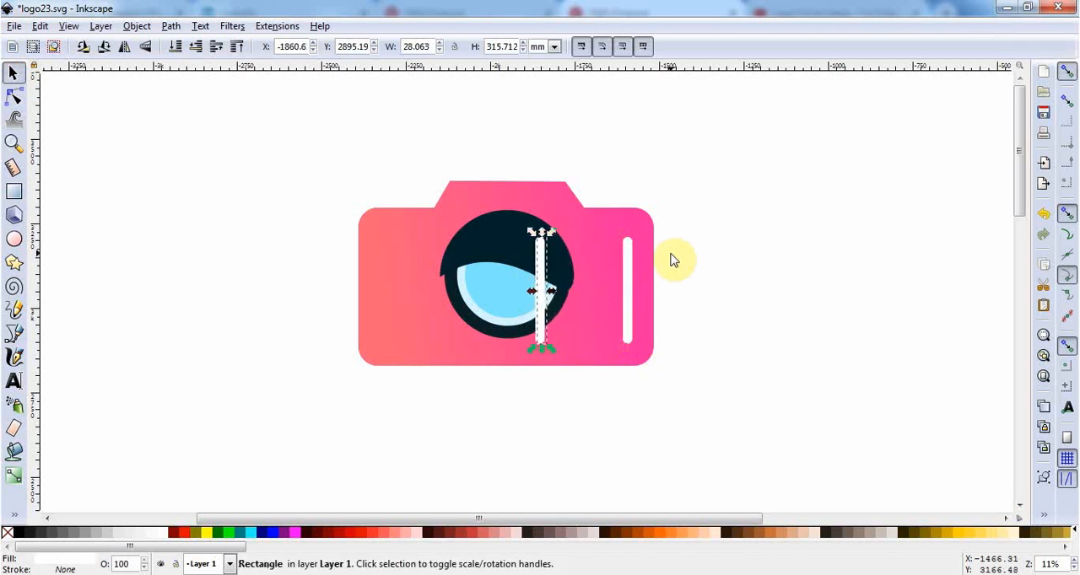
key("Left")
key("Left")
key("Left")
key("Left")
key("Left")
key("Left")
key("Left")
key("Left")
key("Left")
key("Left")
key("Left")
key("Left")
key("Left")
key("Left")
key("Left")
key("Left")
key("Left")
key("Left")
key("Left")
key("Left")
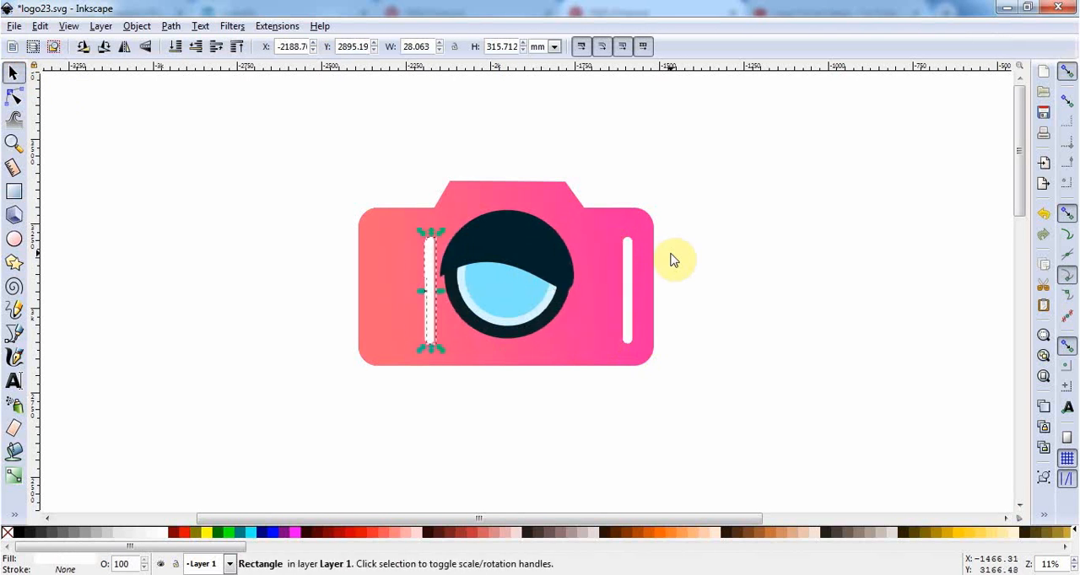
key("Left")
key("Left")
key("Left")
key("Left")
key("Left")
key("Left")
key("Left")
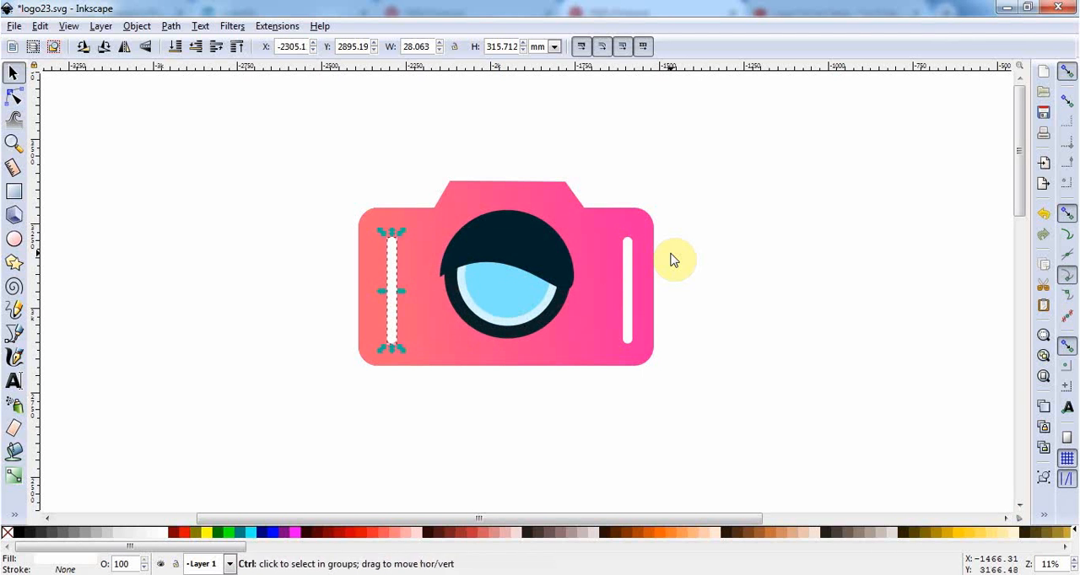
Add the text BRAND NAME, enlarge it to about 1314 mm wide and place it just beneath the camera.
scroll(675, 260, "down", 1)
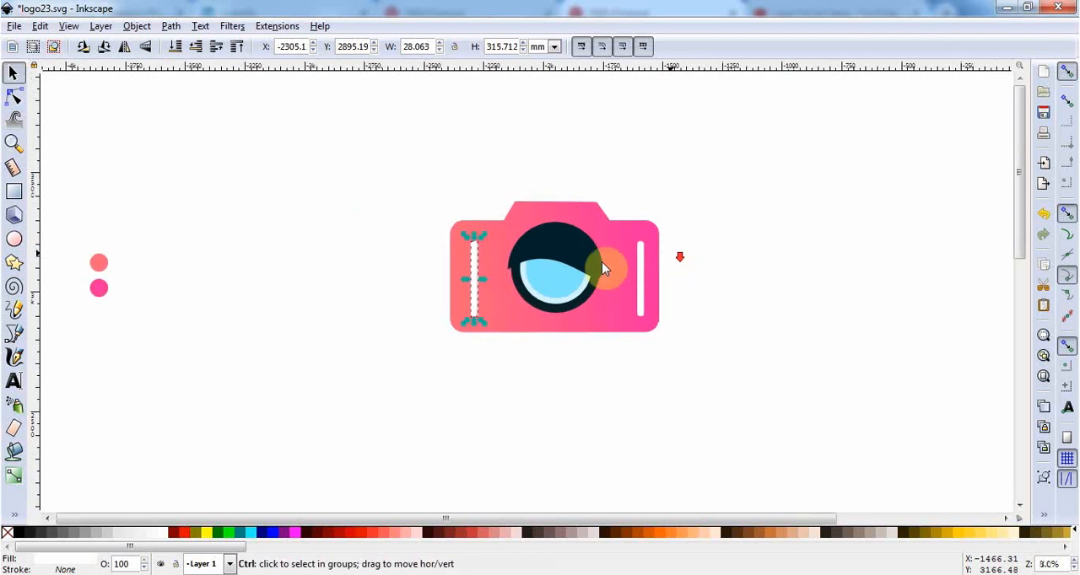
left_click(14, 380)
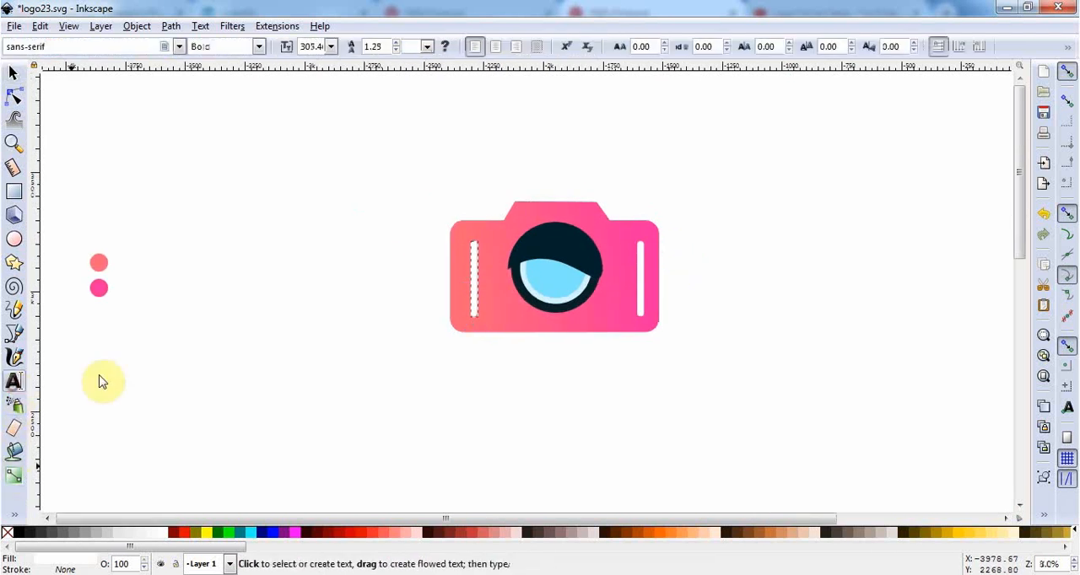
left_click(535, 379)
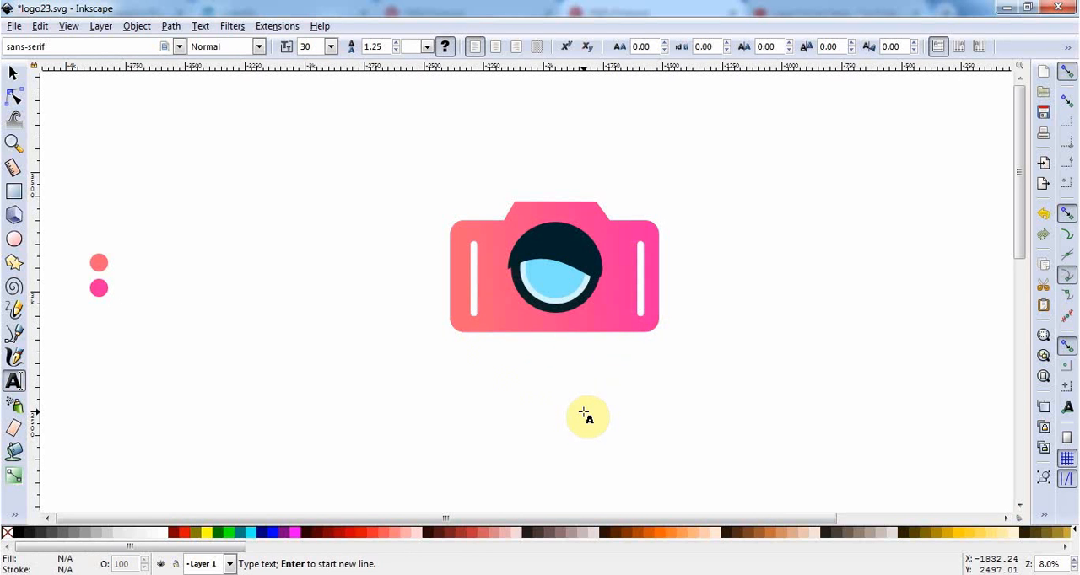
type("ca")
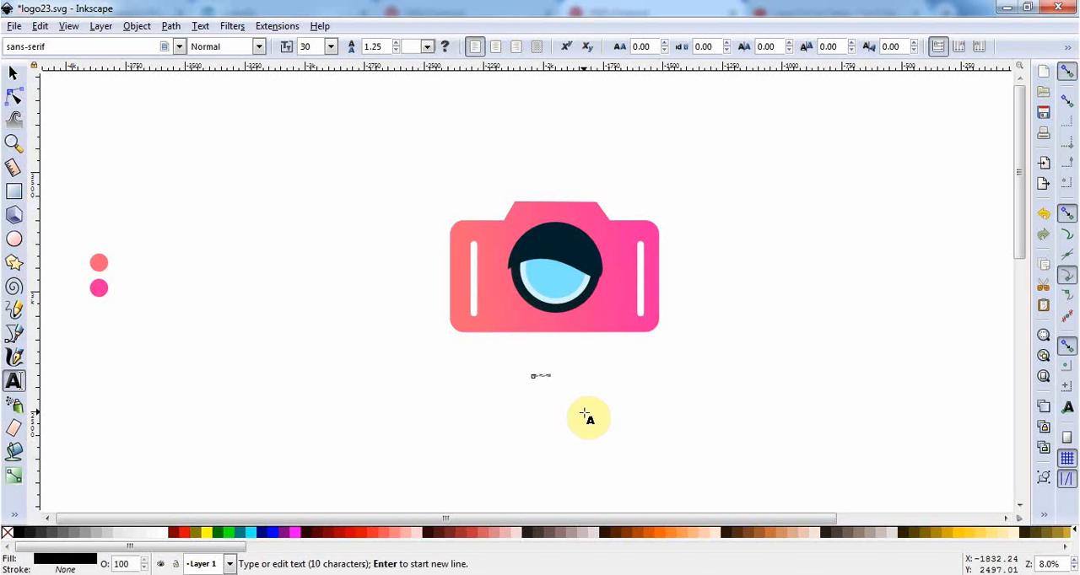
left_click(13, 73)
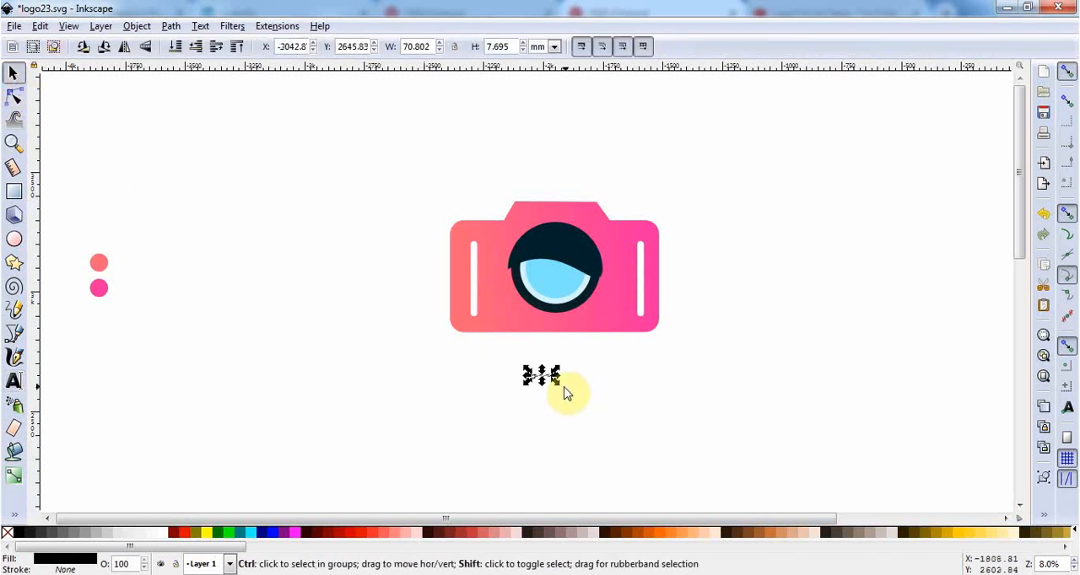
left_click_drag(562, 380, 706, 477)
left_click_drag(627, 377, 649, 365)
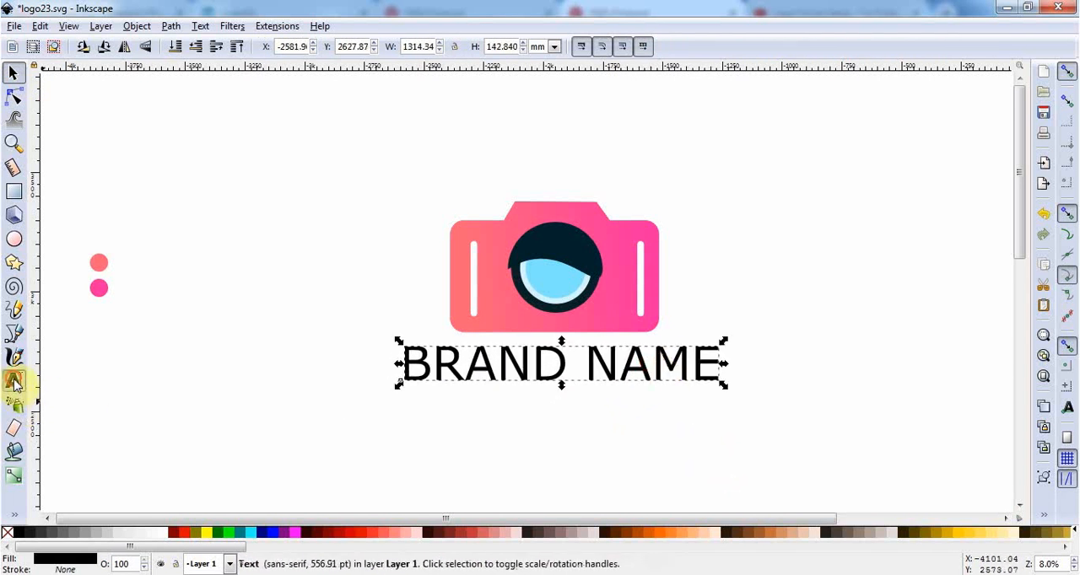
Make the BRAND NAME text bold and shift it left to centre it beneath the camera.
left_click(13, 382)
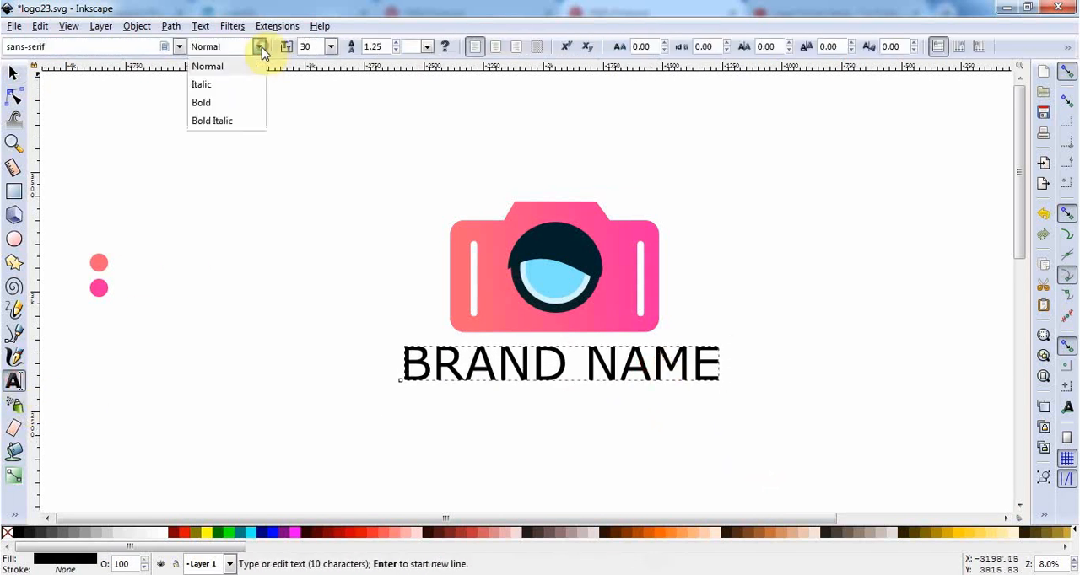
left_click(211, 101)
left_click(15, 74)
left_click_drag(593, 366, 563, 359)
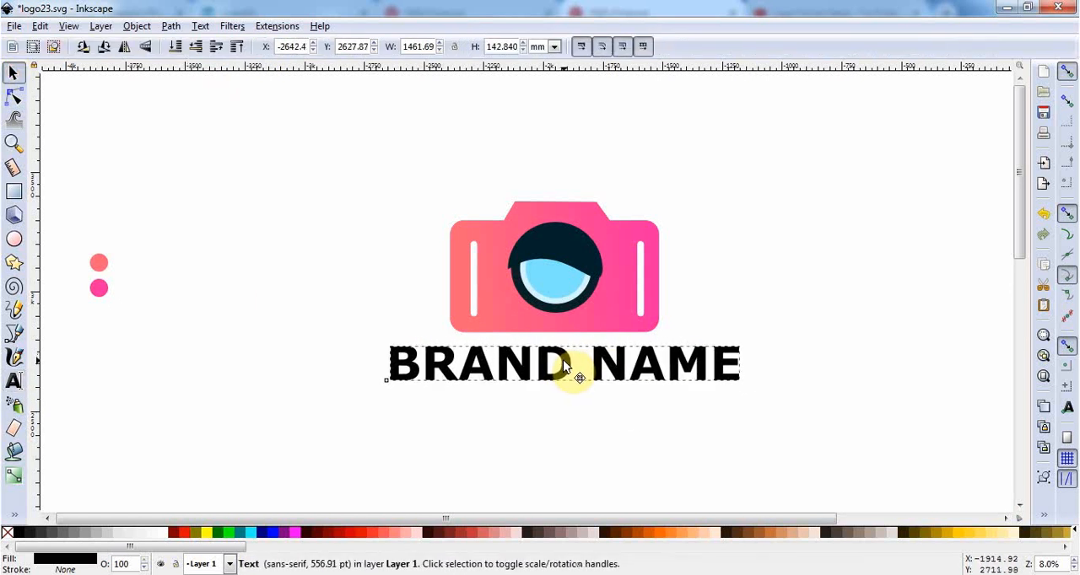
Delete the coral and pink reference dots beside the logo.
left_click_drag(53, 202, 149, 352)
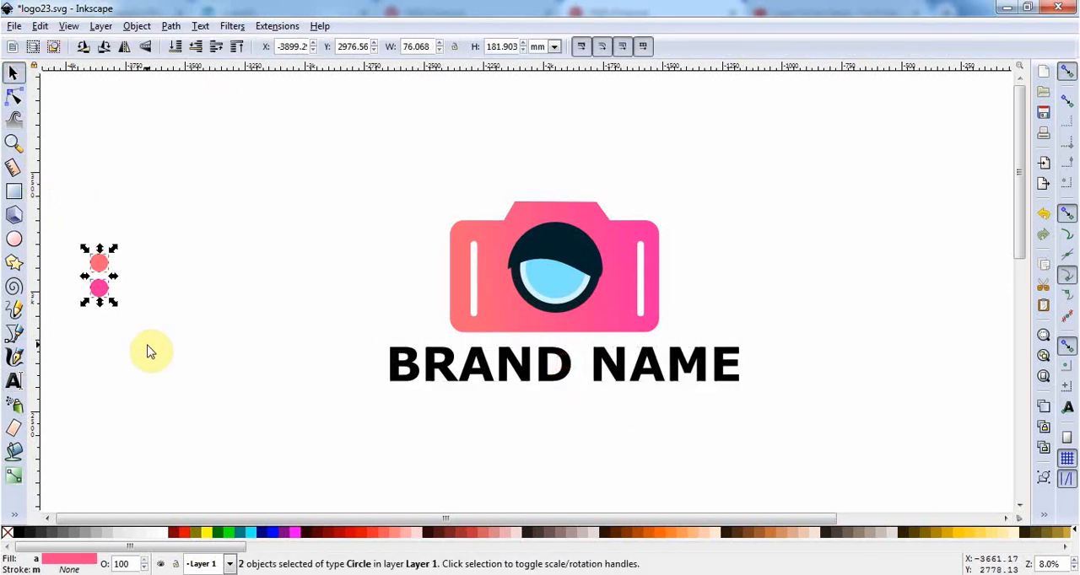
key("Delete")
scroll(374, 401, "down", 2, "ctrl")
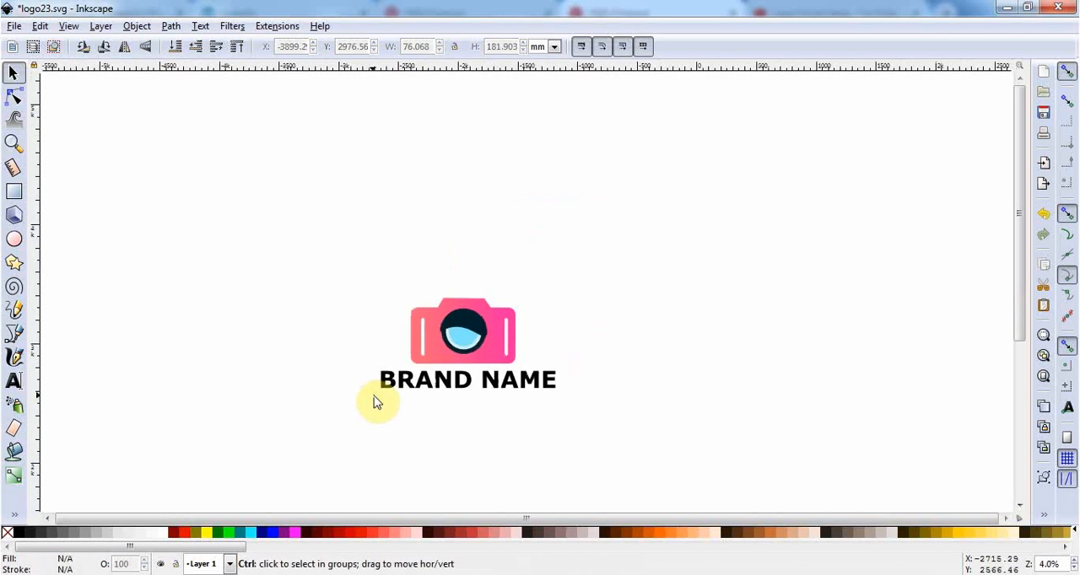
scroll(597, 329, "up", 1, "ctrl")
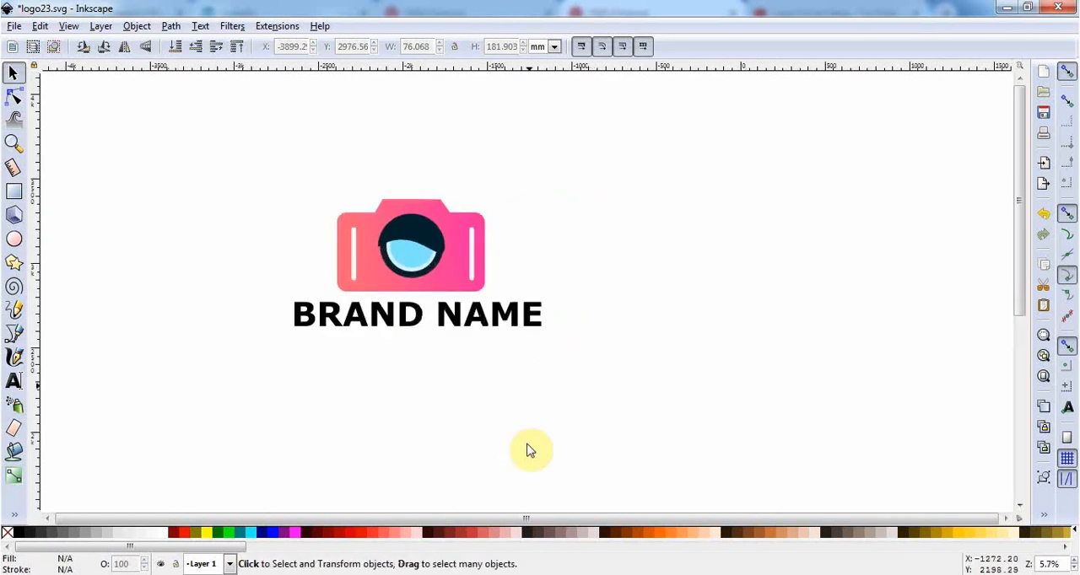
scroll(221, 326, "up", 1, "ctrl")
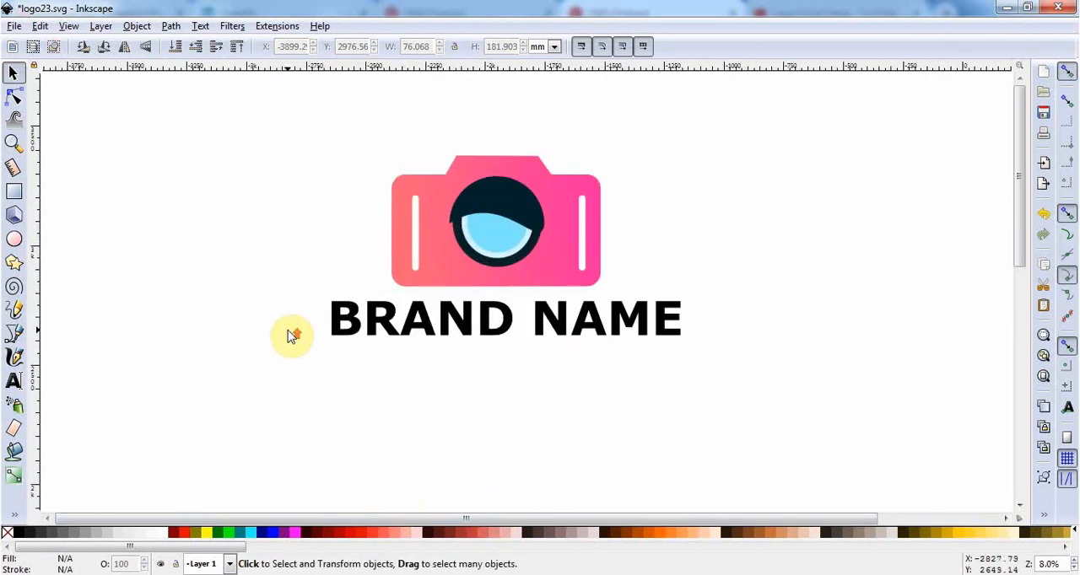